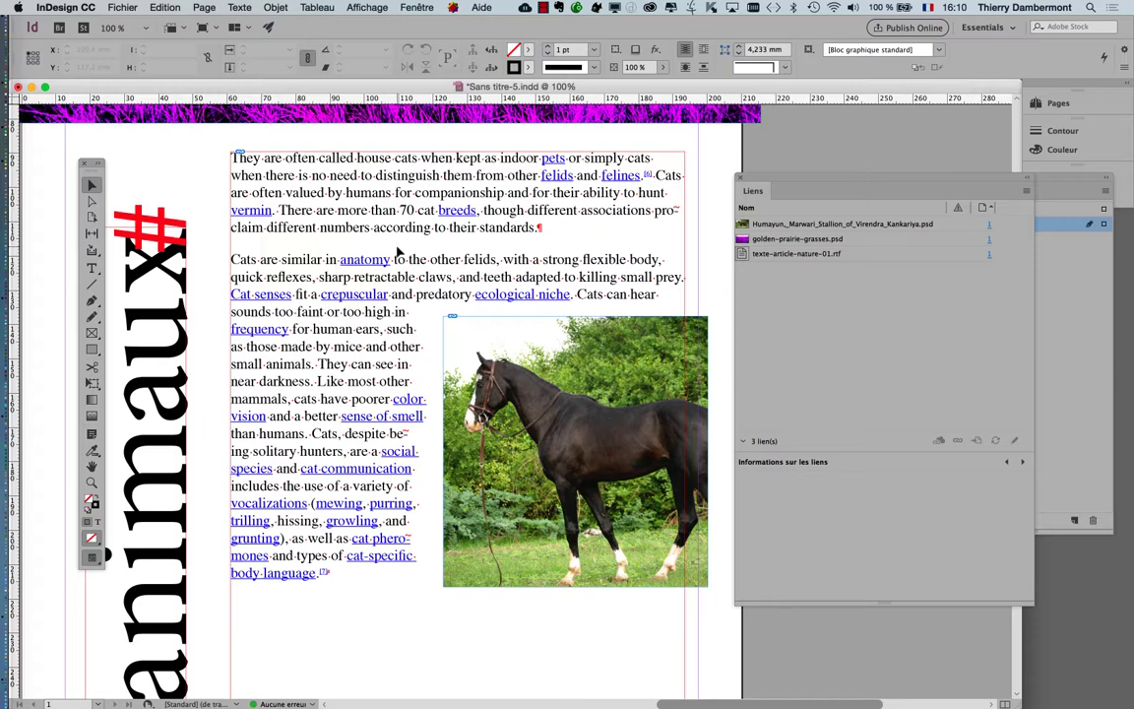
Switch to Firefox, open a new browser window and load the Google home page
key("super+Tab")
key("super+Tab")
key("super+Tab")
key("super+Tab")
key("super+Tab")
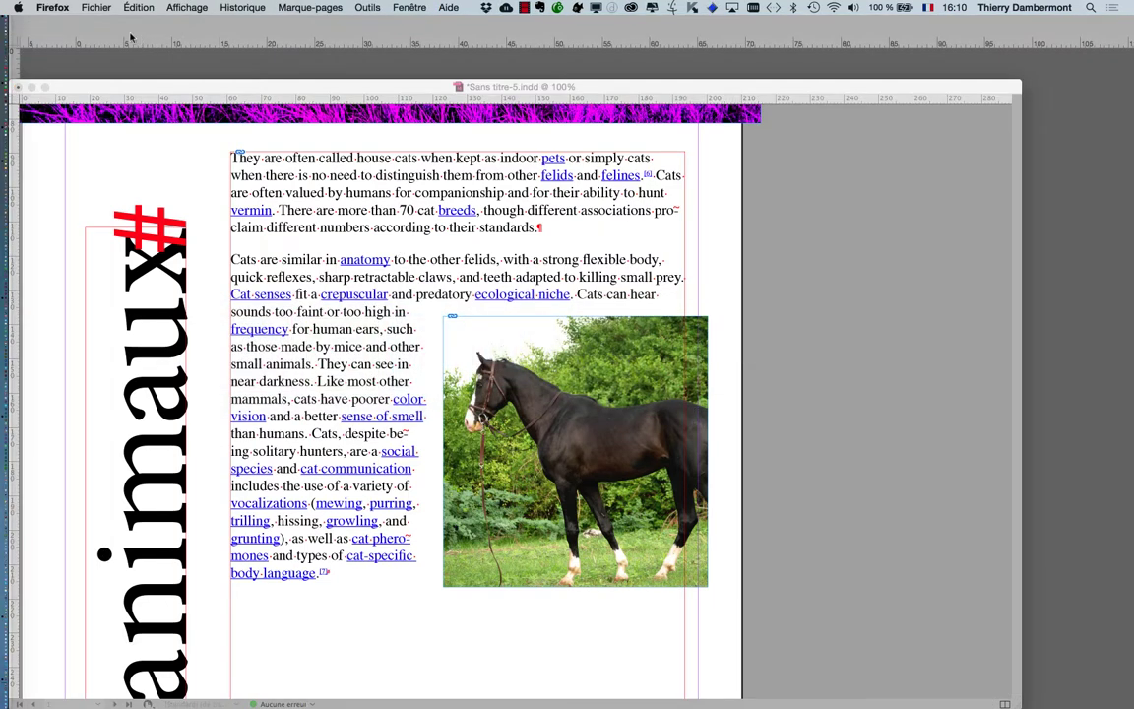
left_click(96, 7)
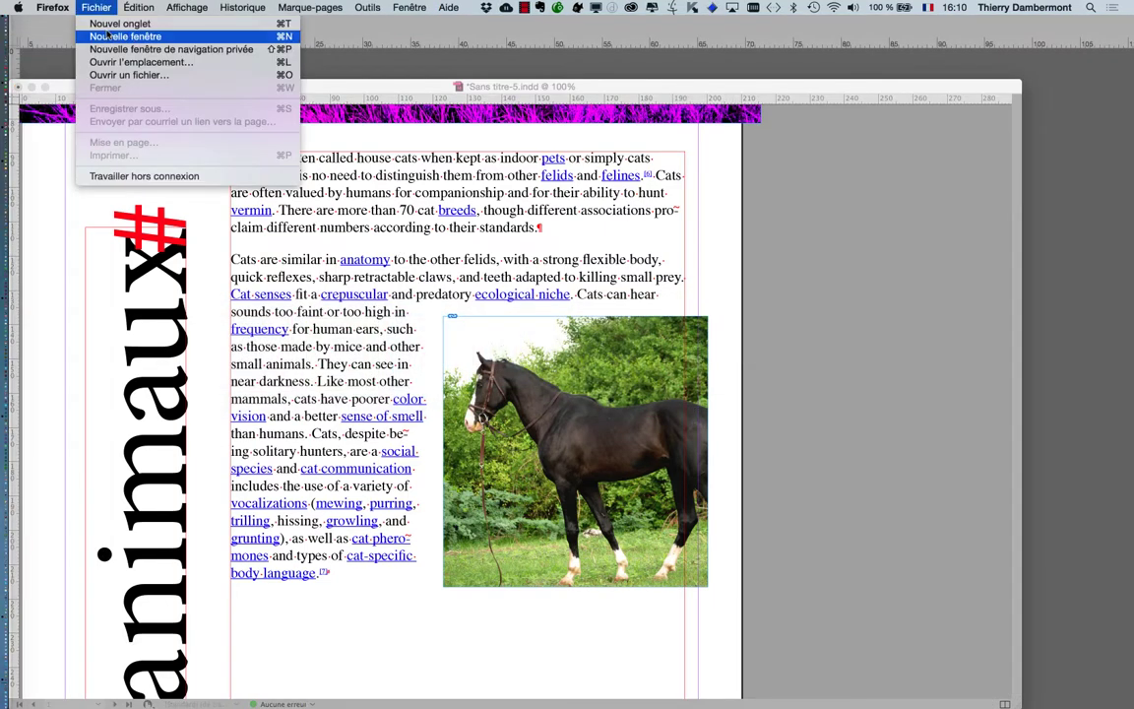
left_click(713, 203)
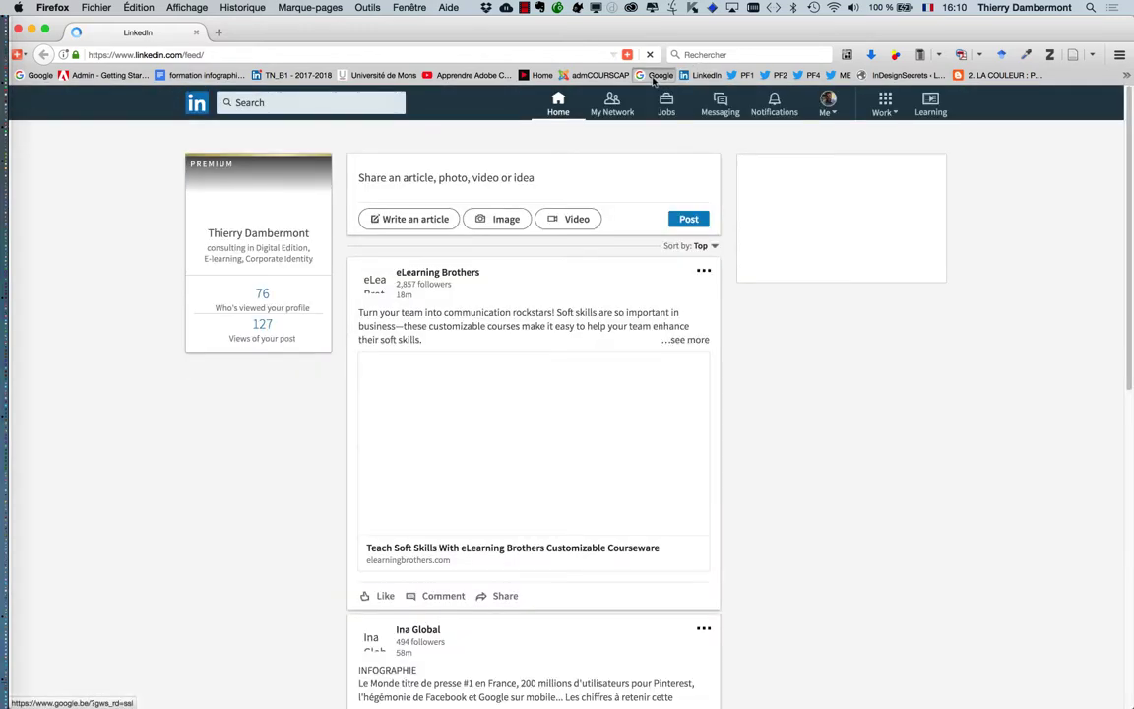
left_click(656, 77)
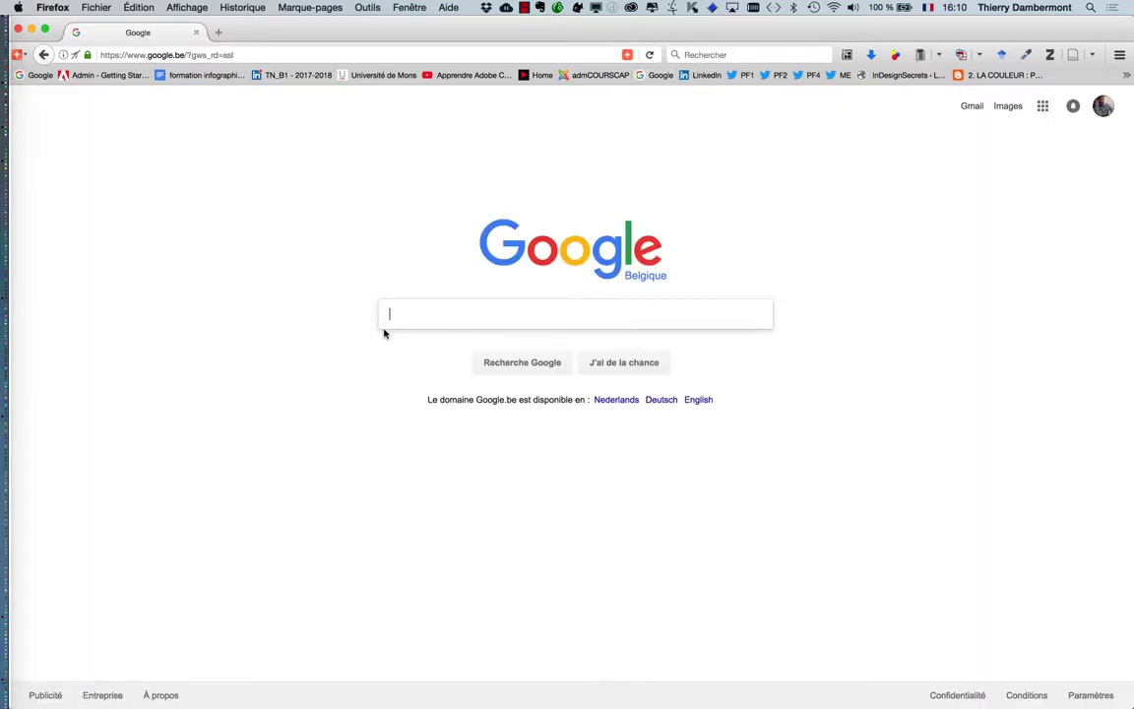
Search Google for "wikipedia cheval"
type("wiki")
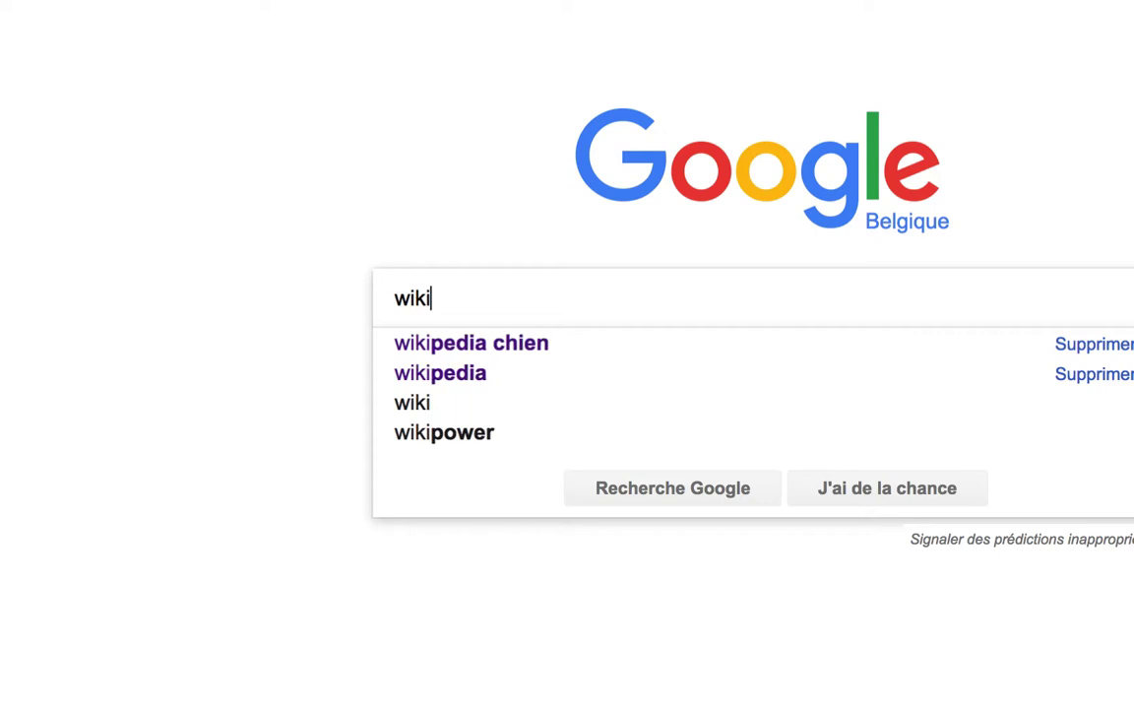
type("pedia chava")
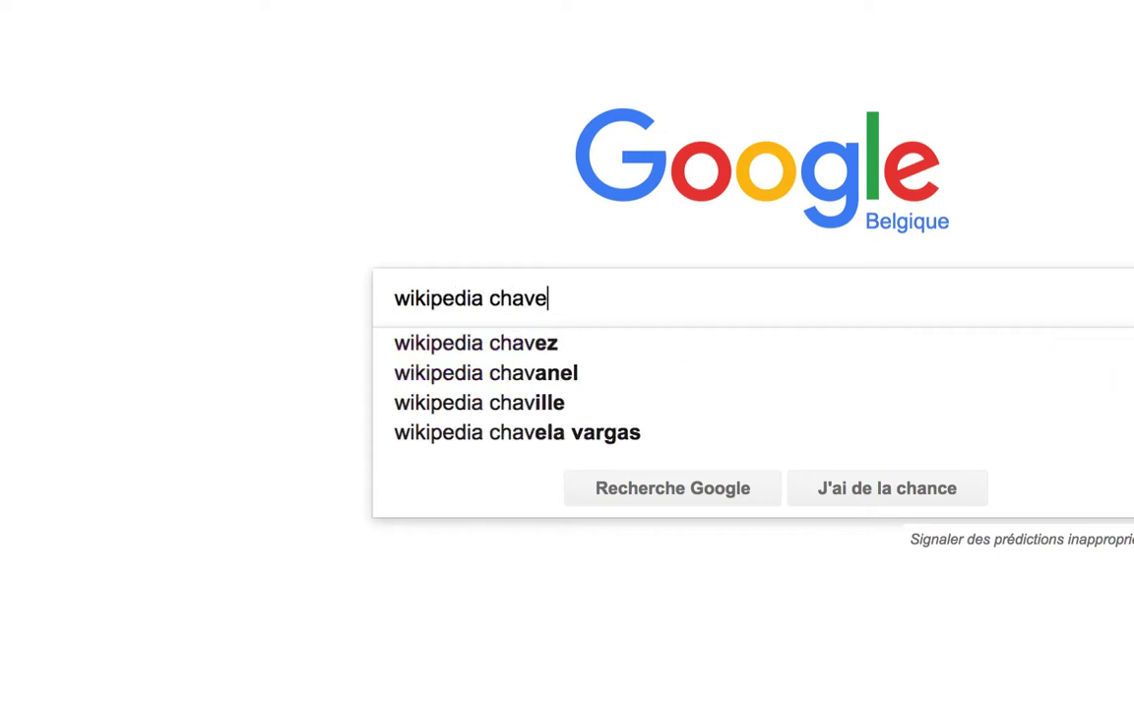
key("BackSpace")
key("BackSpace")
key("BackSpace")
type("eva")
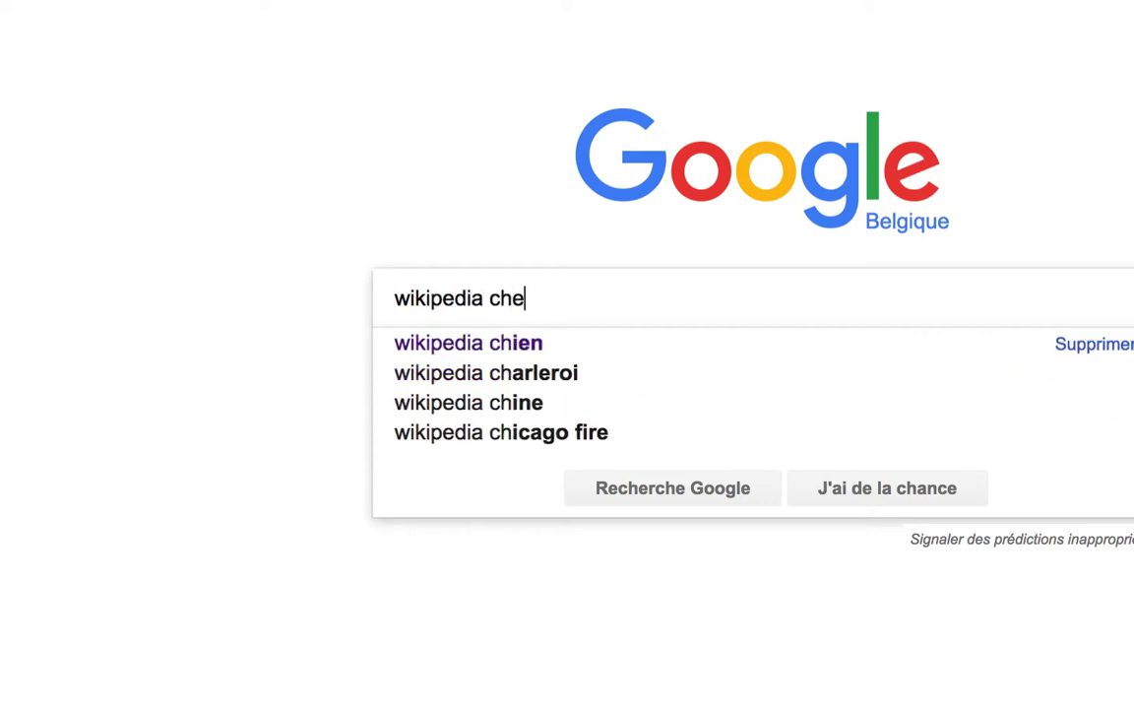
type("l")
key("Escape")
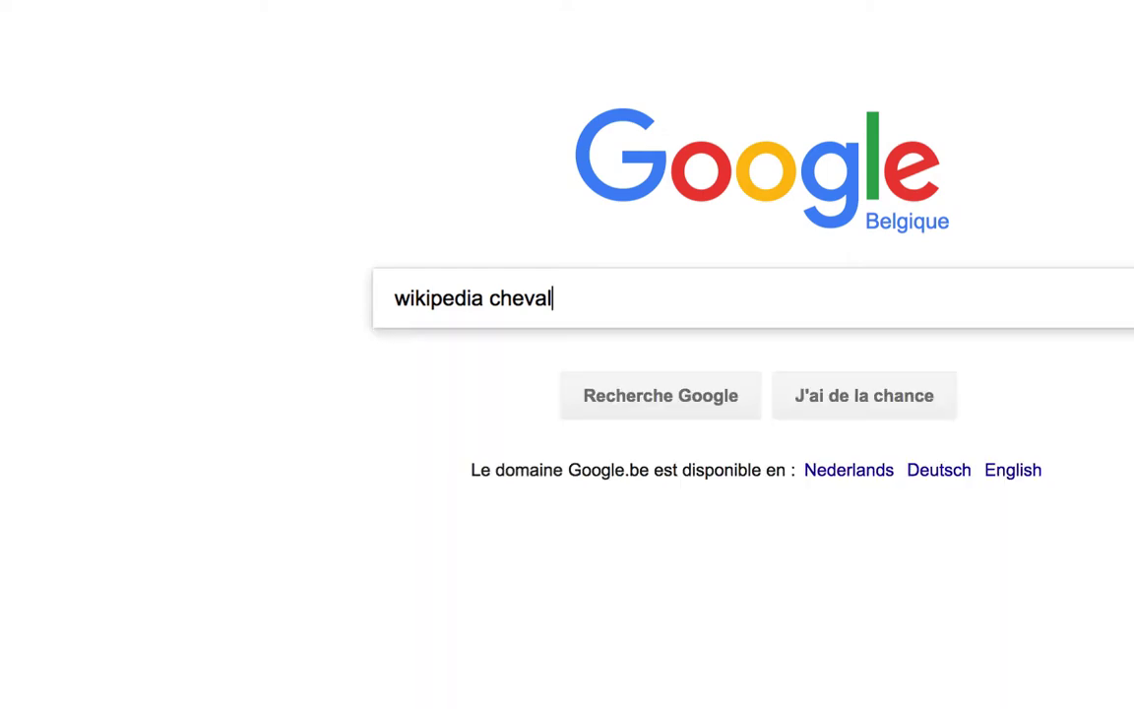
key("Return")
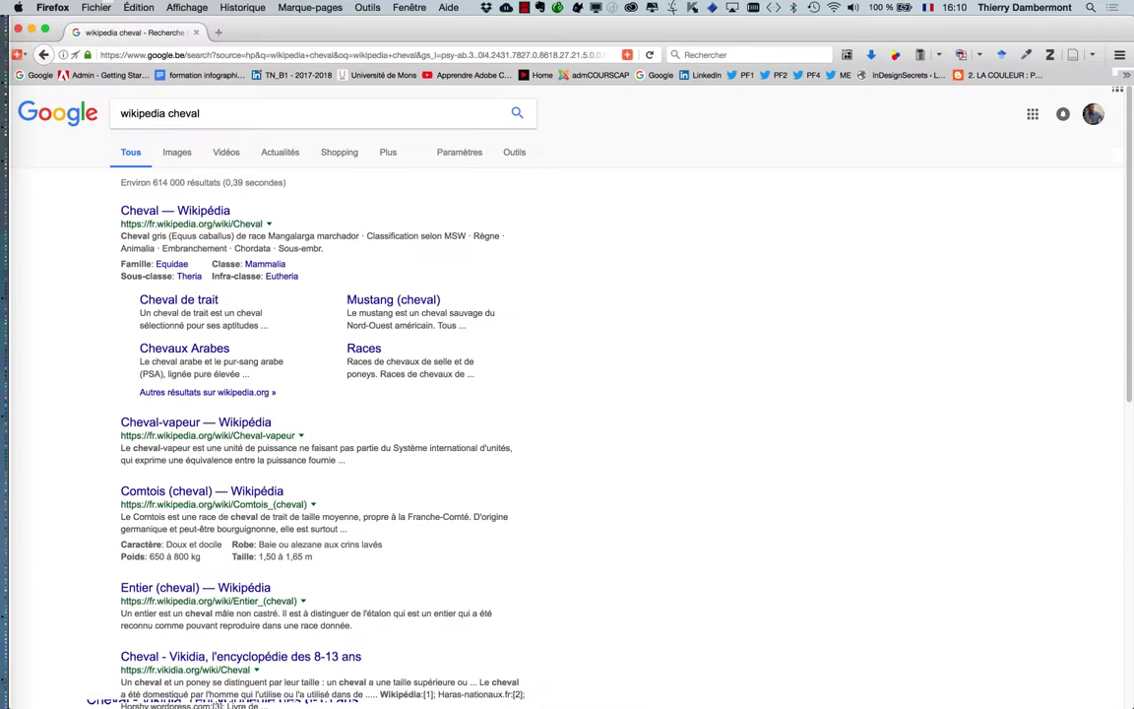
Open the French Wikipedia article on Cheval and select its first two introductory paragraphs
left_click(30, 92)
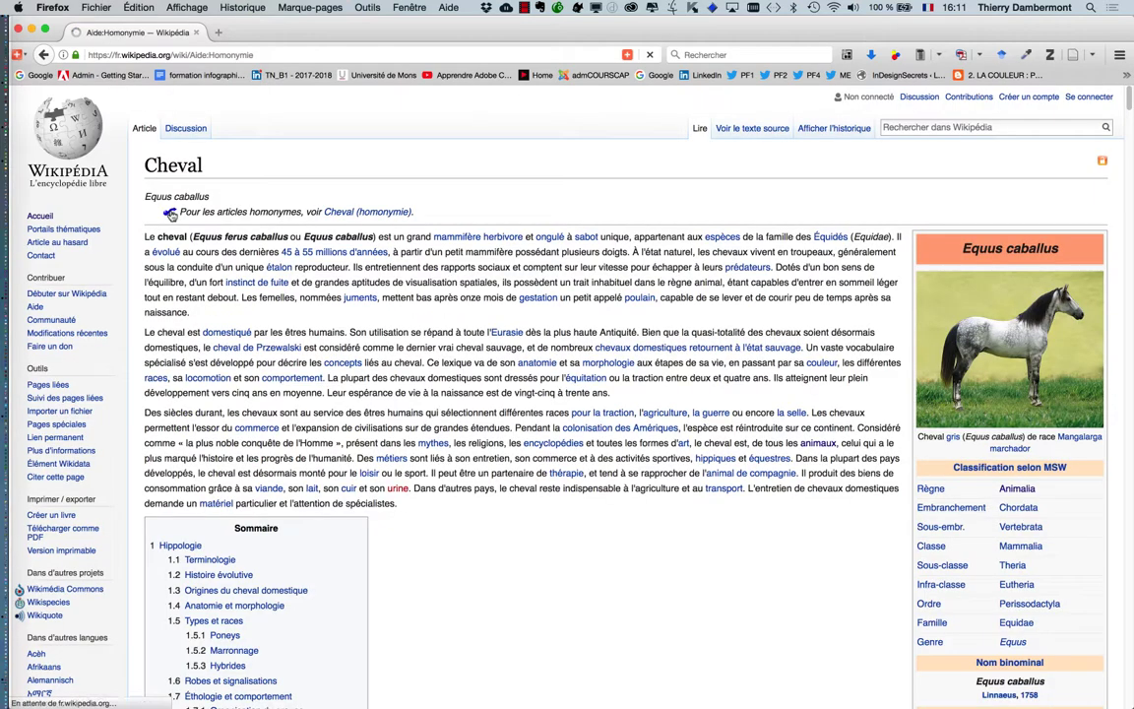
left_click(169, 214)
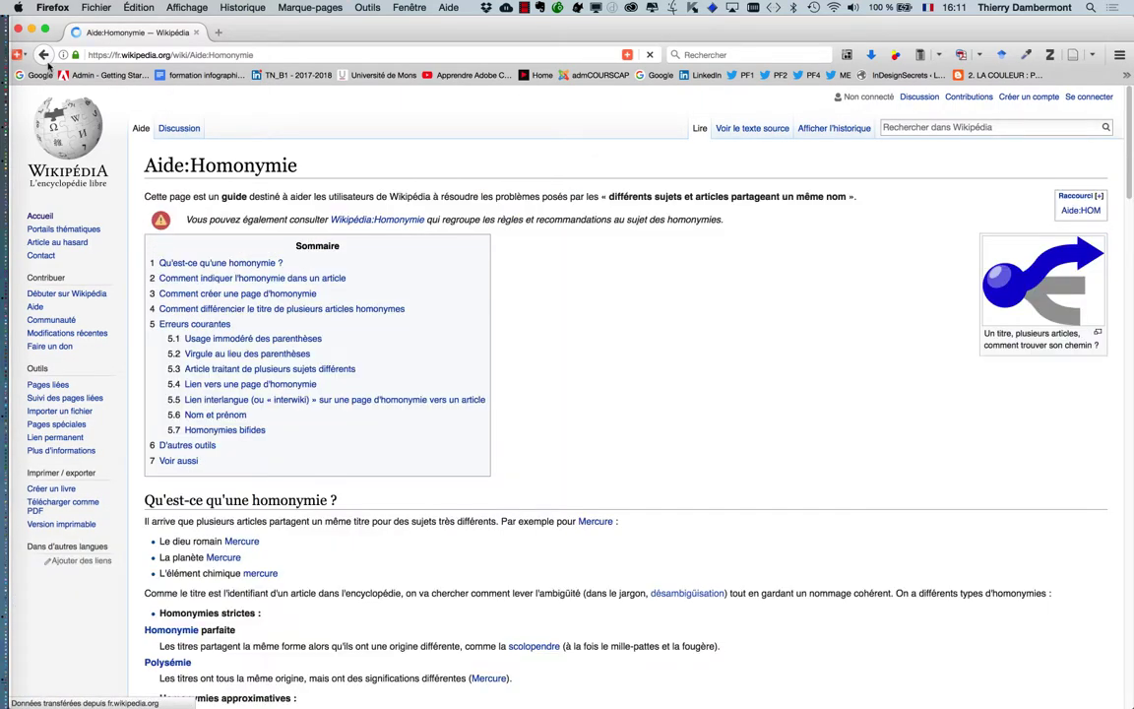
left_click(44, 55)
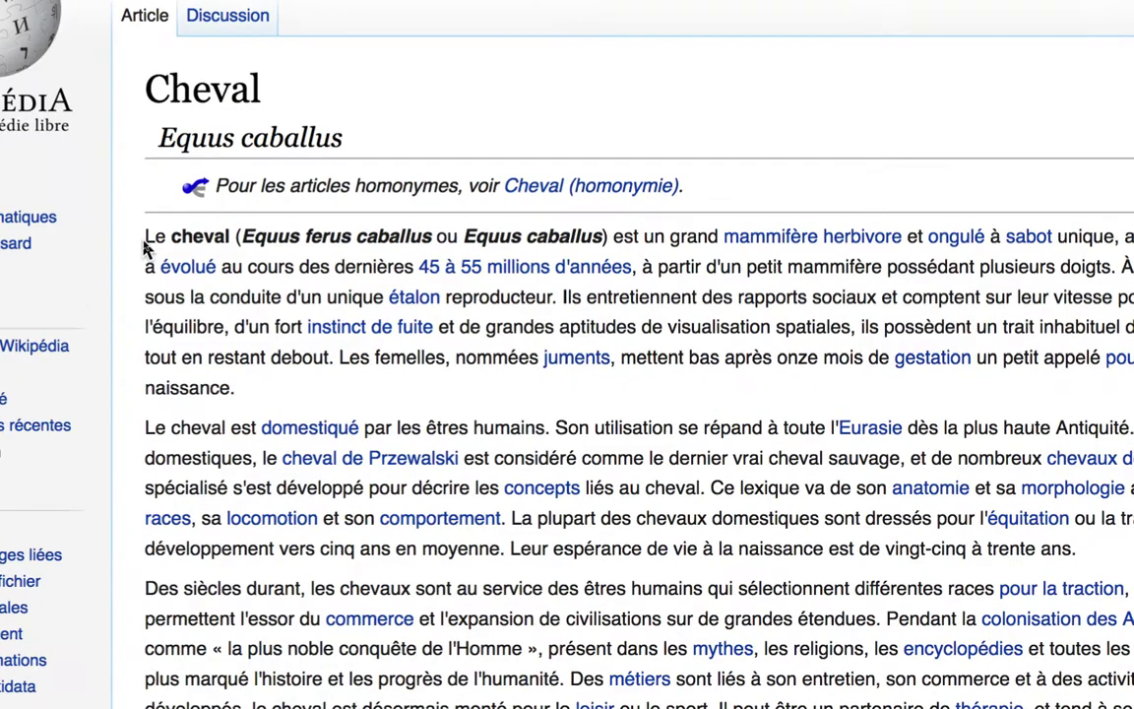
left_click_drag(143, 238, 1133, 588)
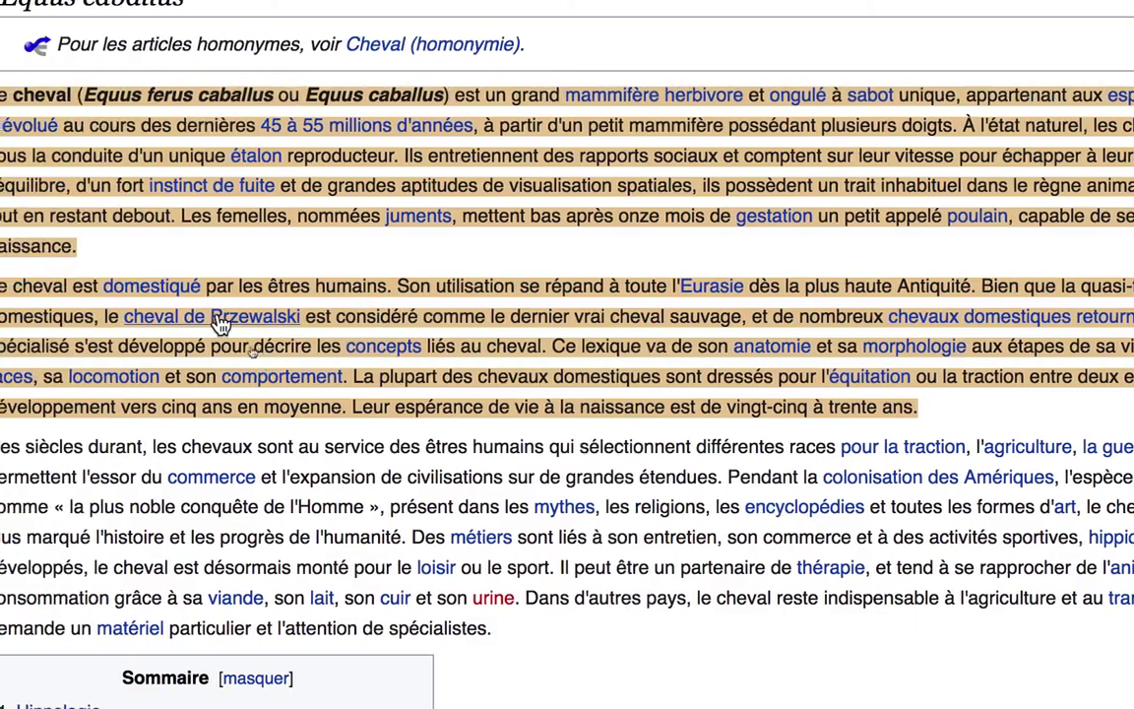
mouse_move(189, 323)
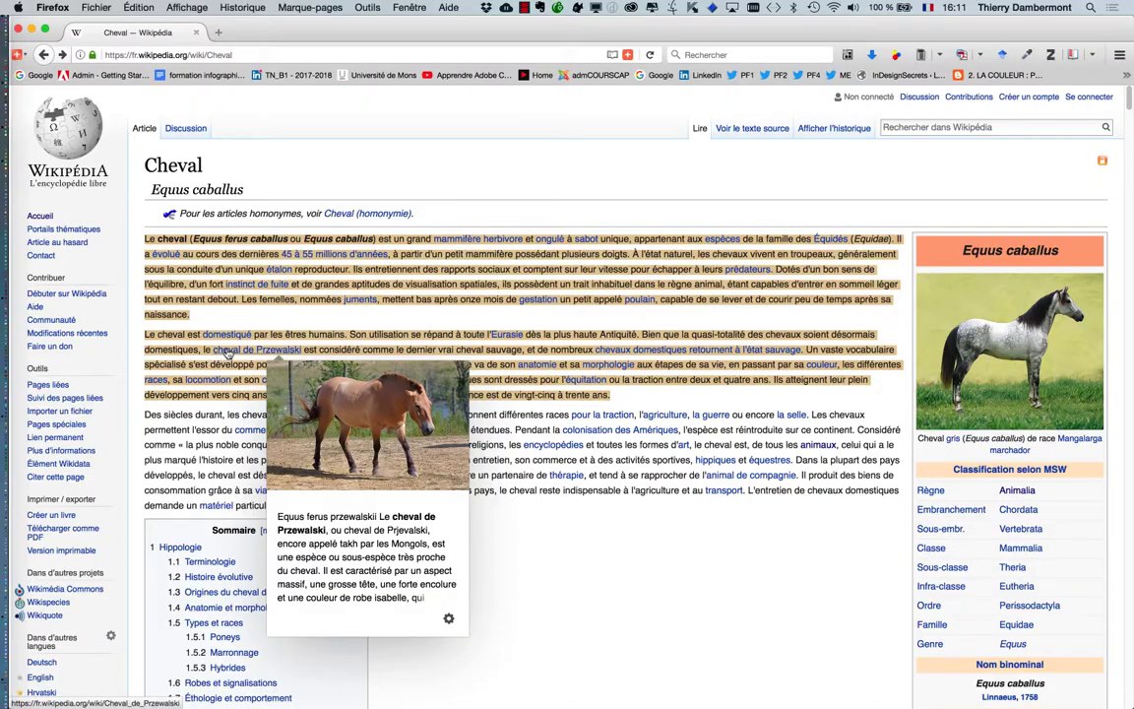
Switch back to the InDesign layout, arrange the links and layers lists beside the page and unlock the textes layer
key("super+Tab")
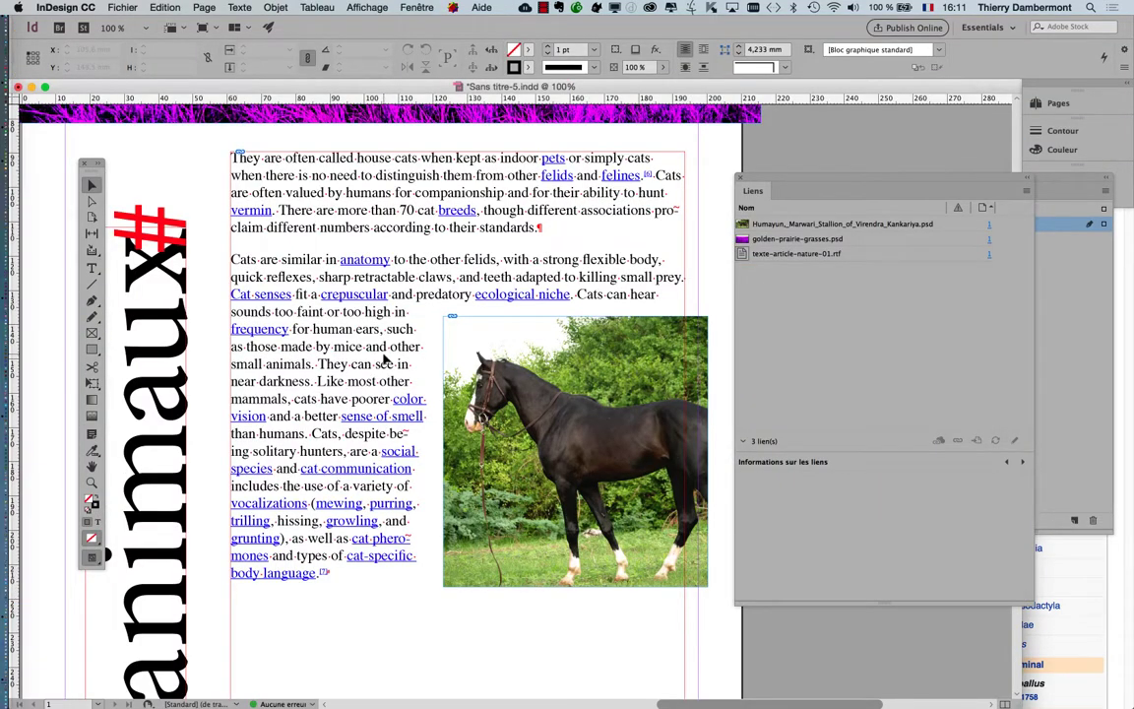
scroll(385, 361, "down", 1)
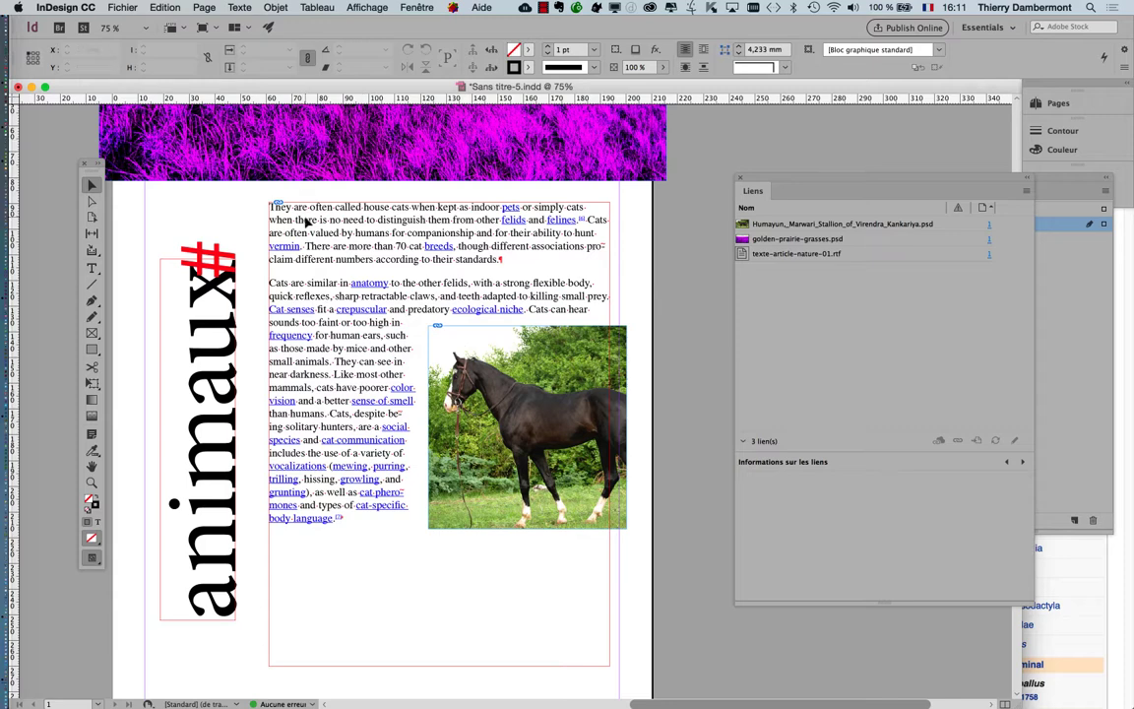
left_click_drag(896, 180, 863, 407)
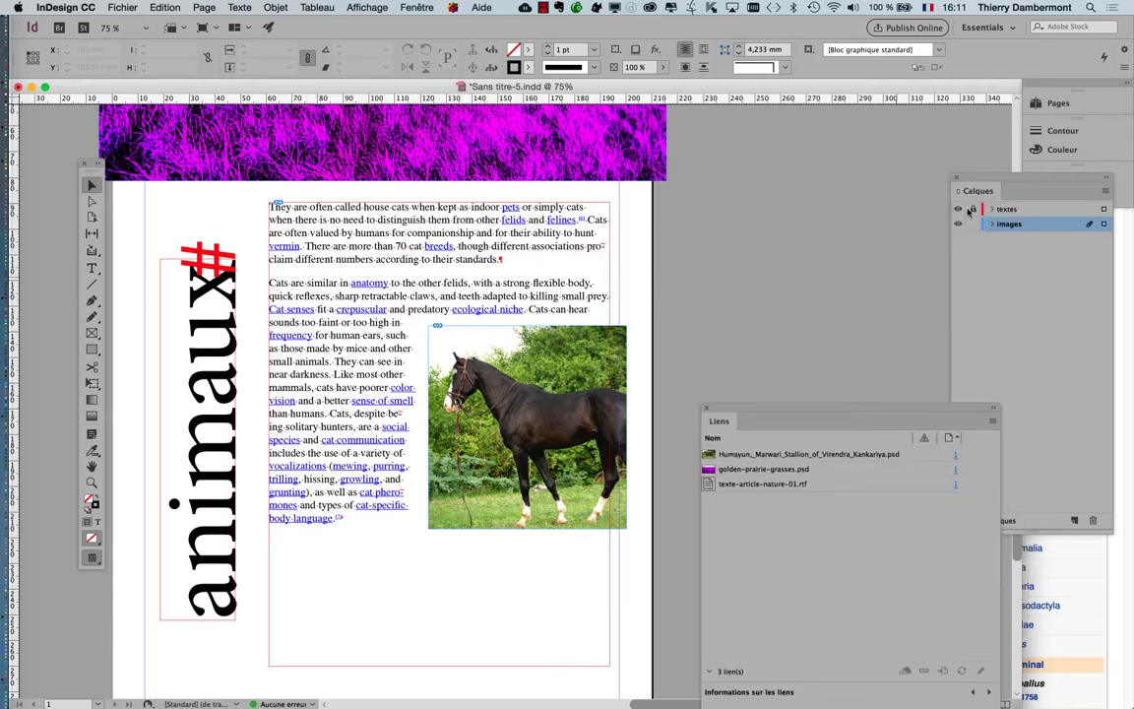
left_click_drag(972, 179, 729, 141)
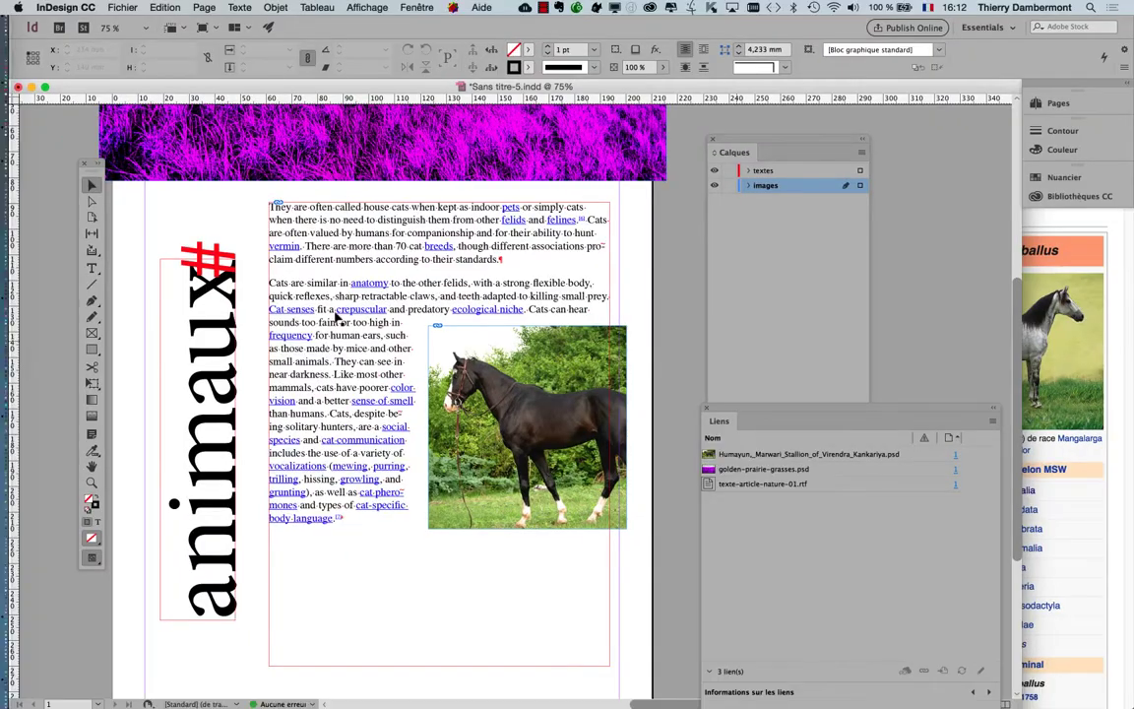
Apply the paragraph style "Style de paragraphe 1" to the article text frame and keep the styles list clear of the page
left_click(293, 214)
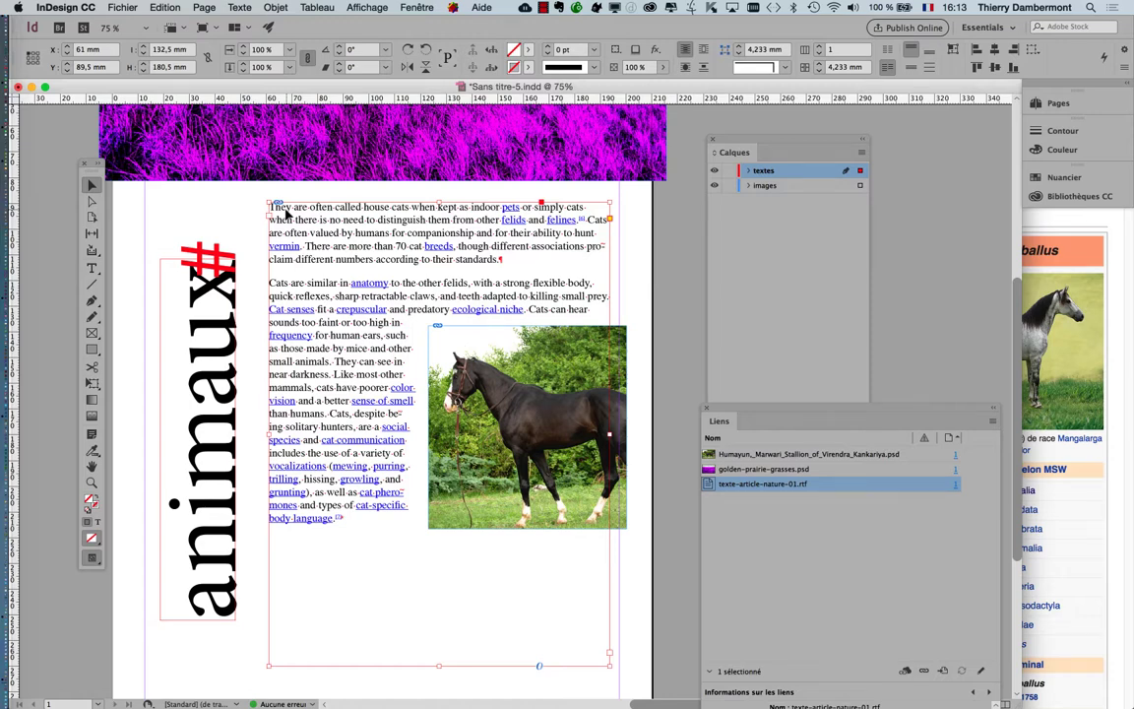
left_click(240, 8)
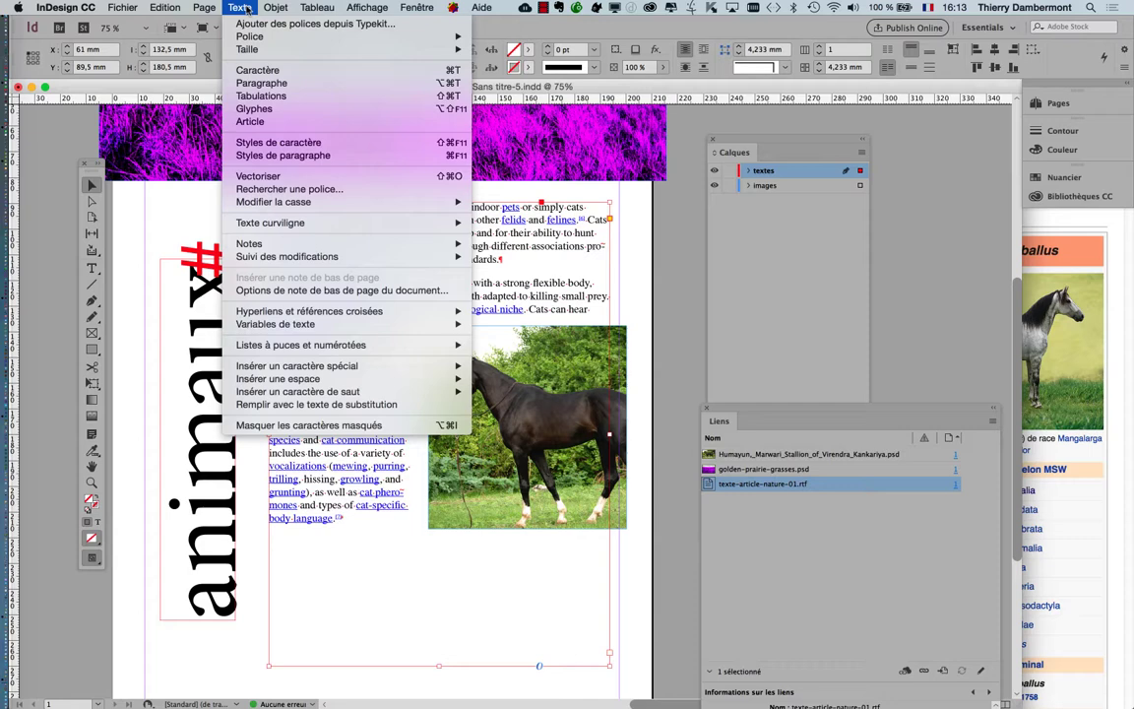
left_click(268, 155)
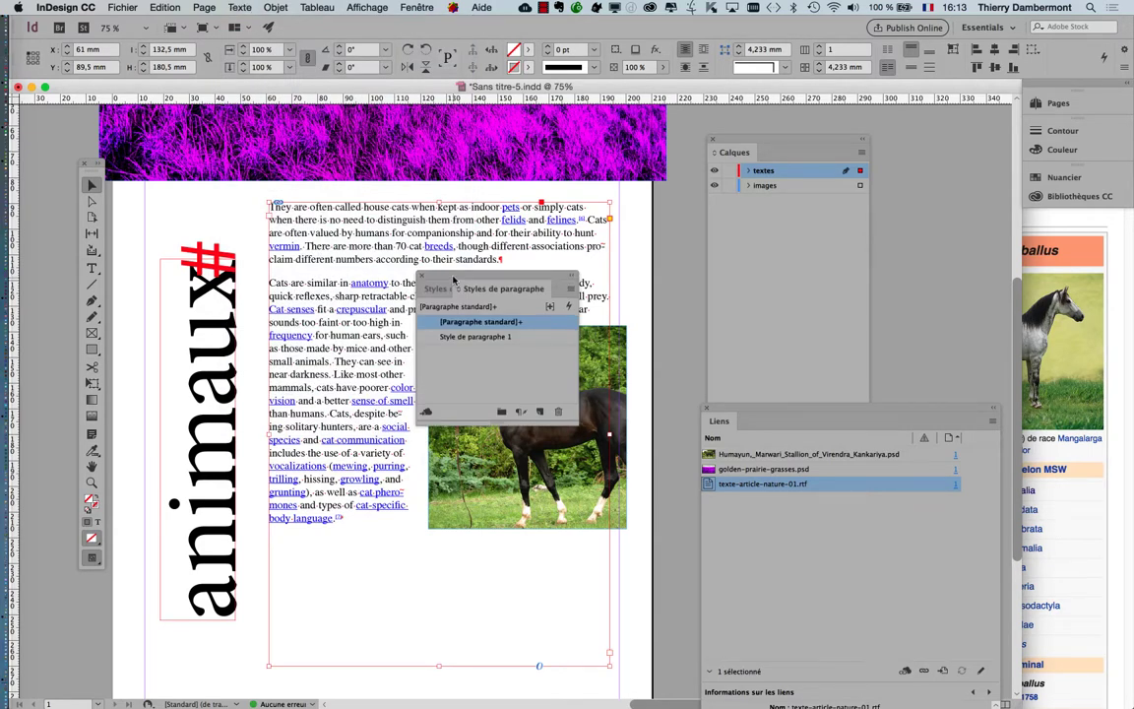
left_click_drag(452, 280, 597, 162)
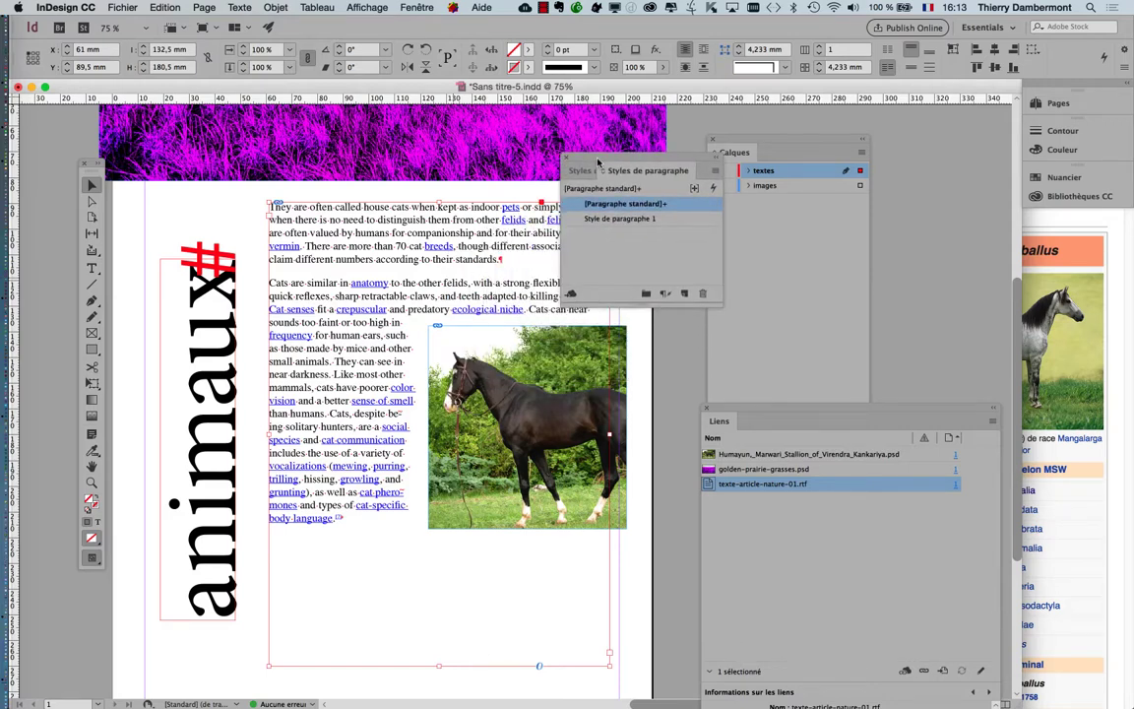
left_click_drag(721, 300, 812, 363)
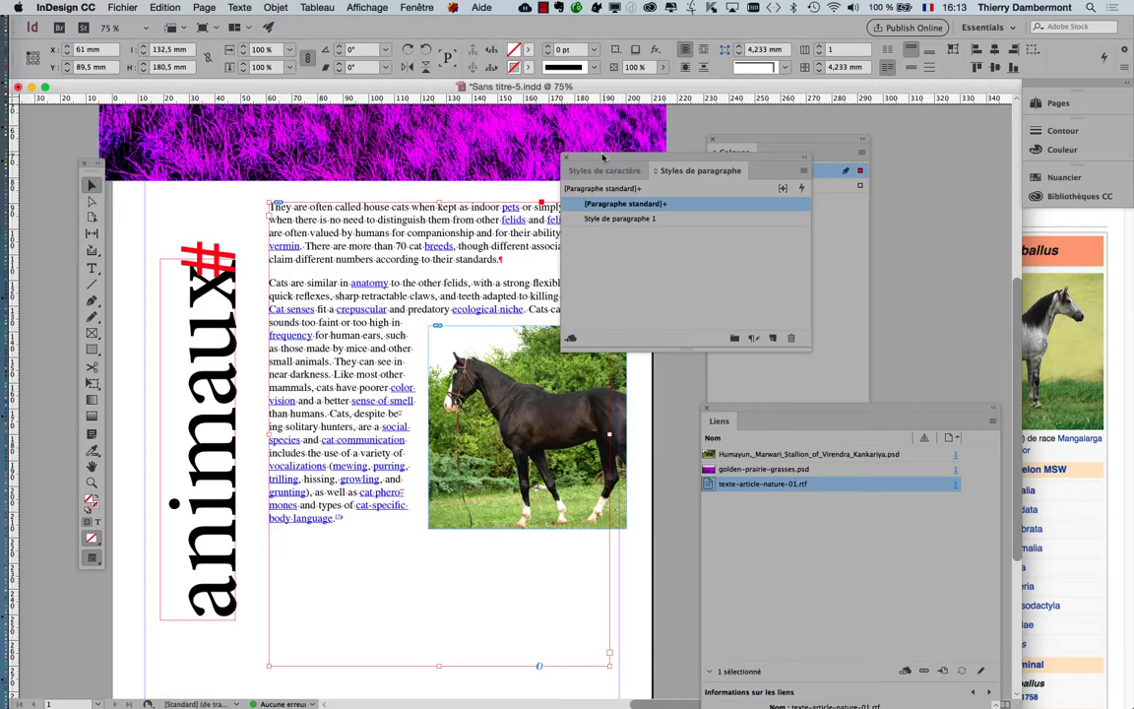
left_click_drag(614, 172, 607, 251)
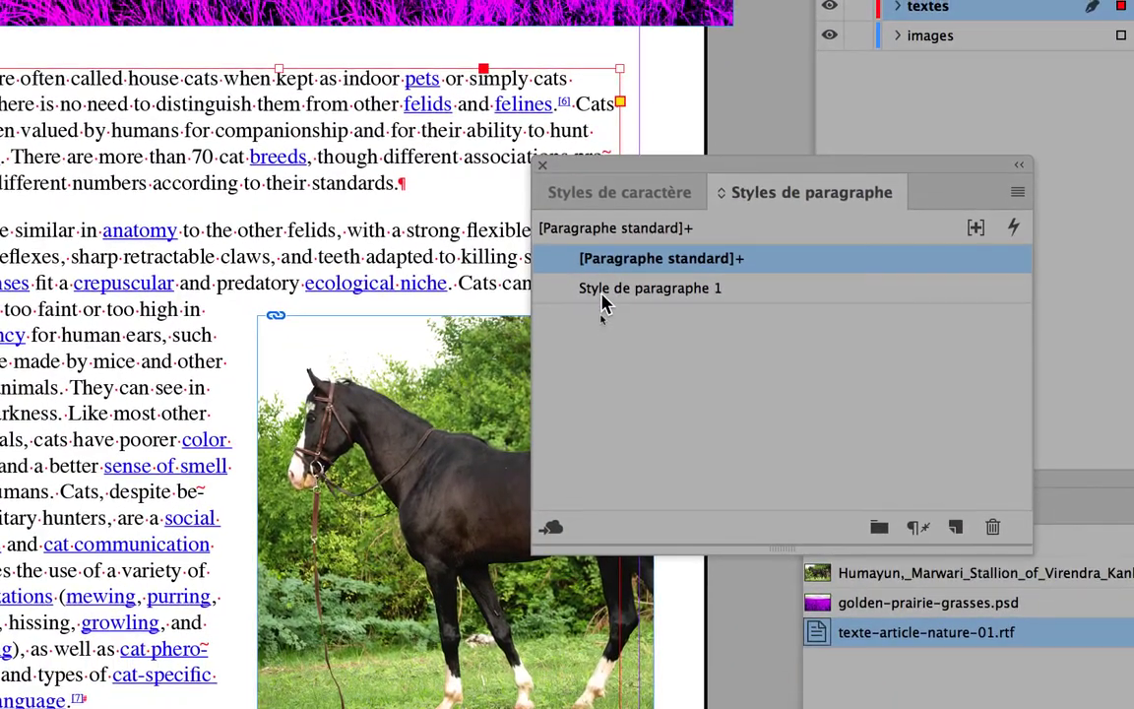
left_click(603, 291)
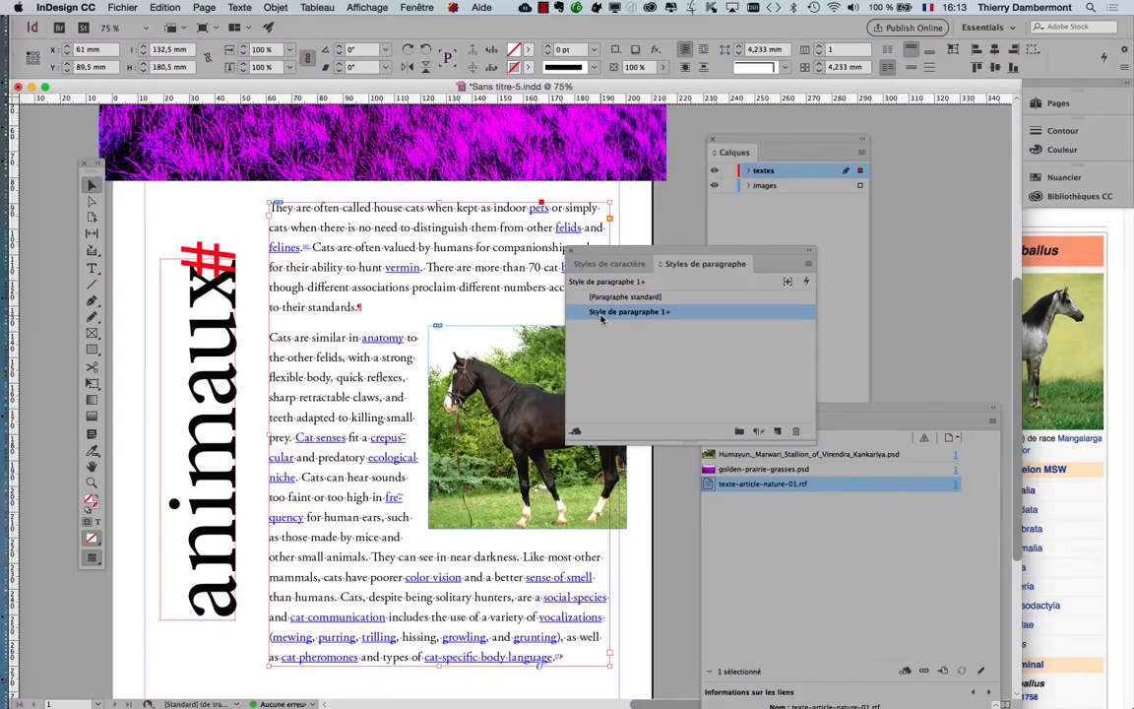
left_click_drag(594, 253, 922, 218)
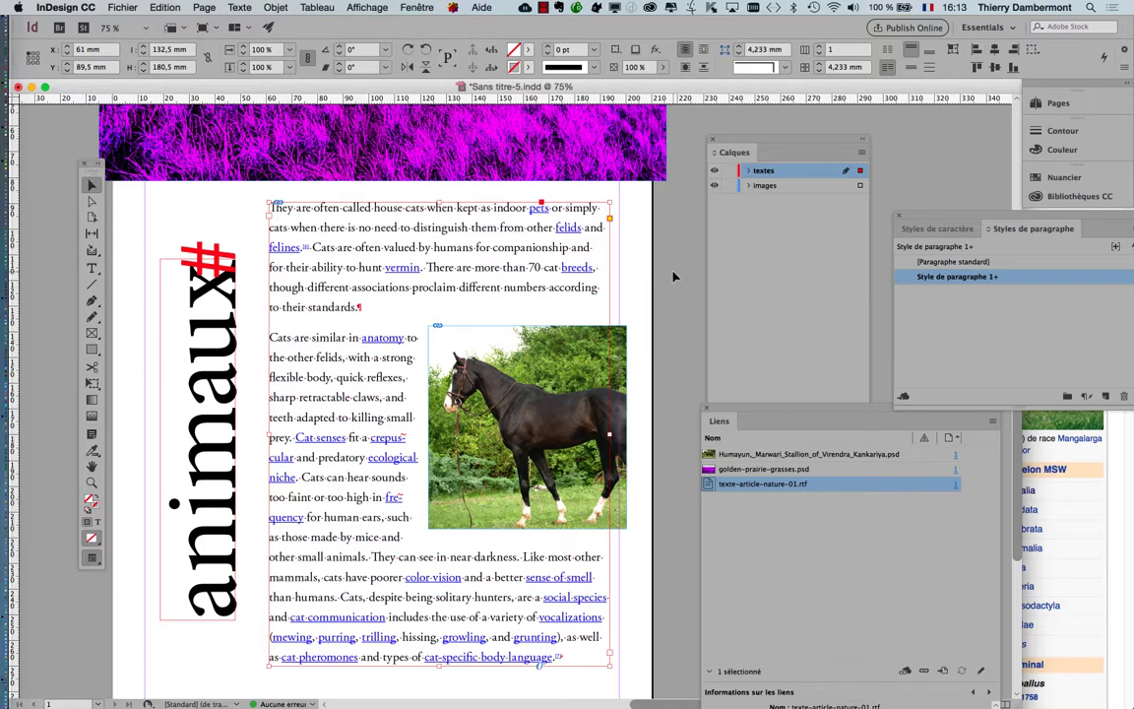
Display the page in the Aperçu screen mode with nothing selected
key("w")
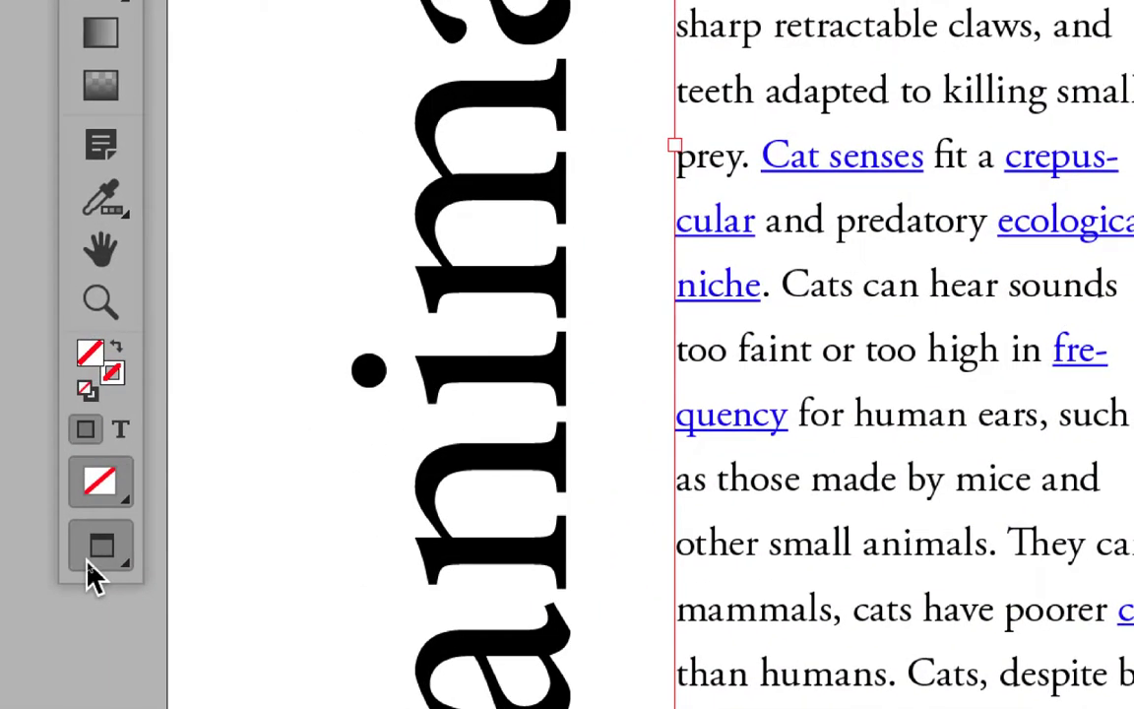
left_click(94, 575)
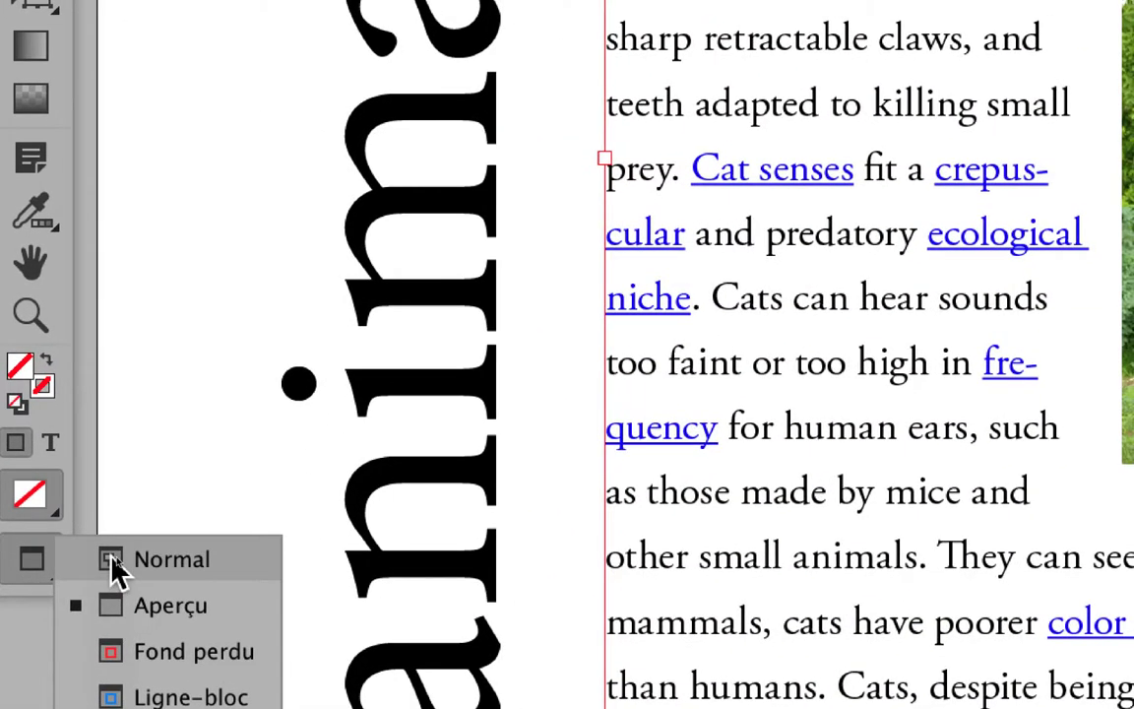
left_click(113, 596)
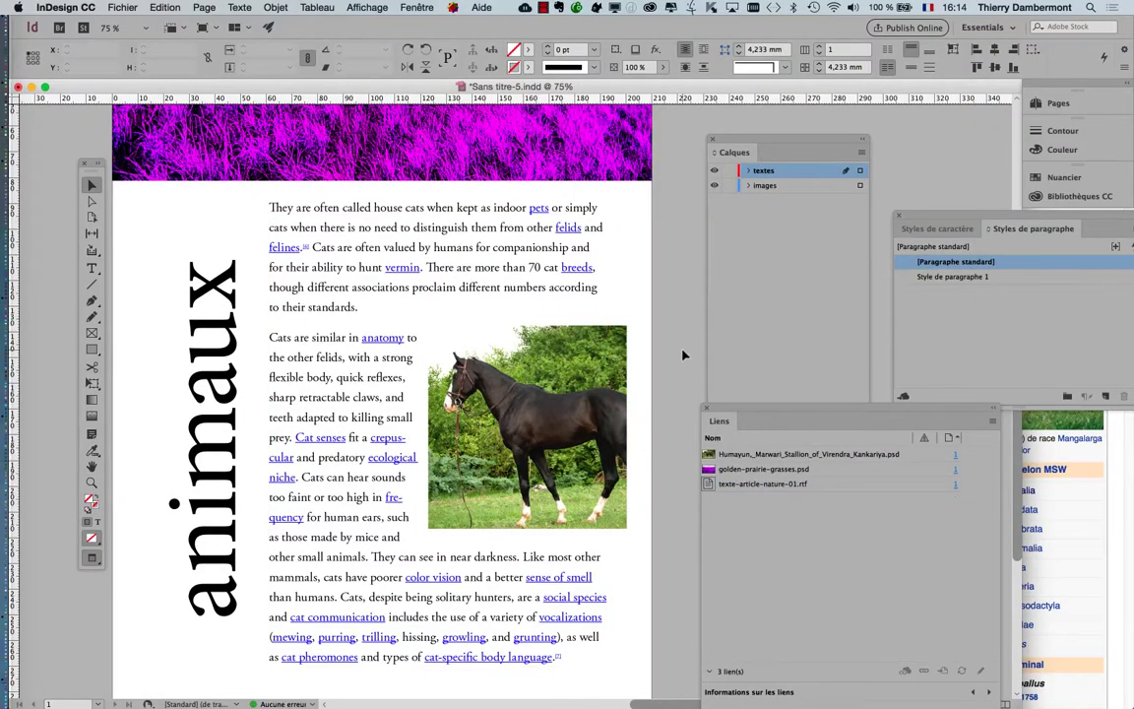
left_click(684, 355)
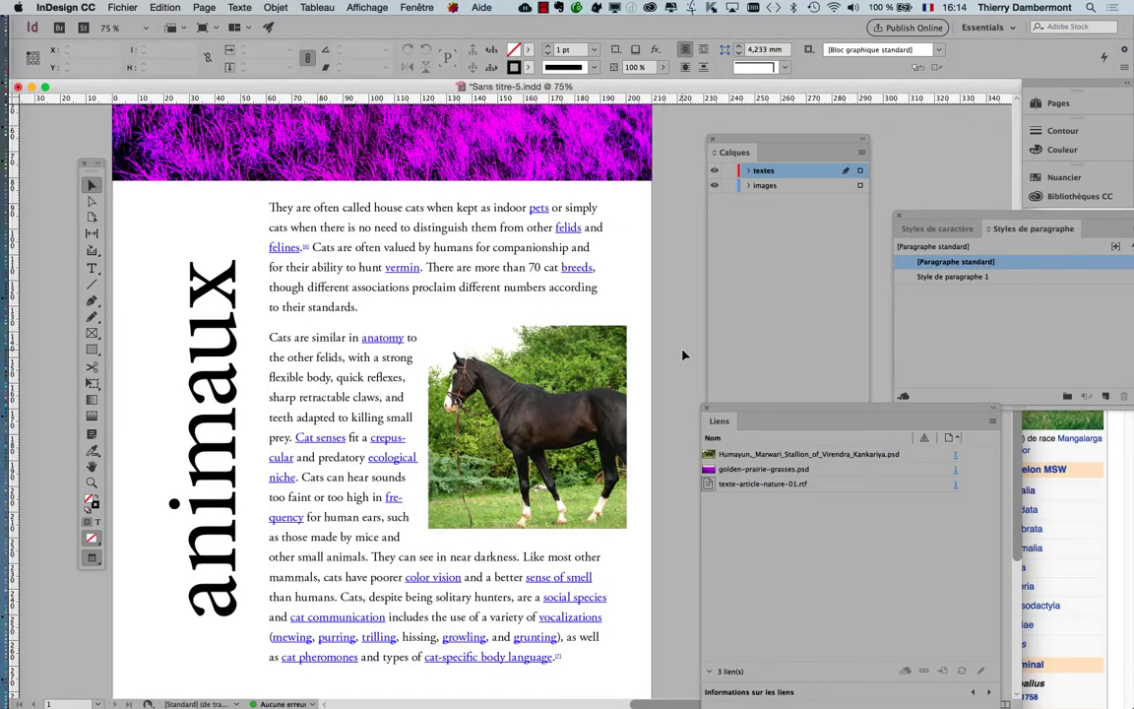
Examine the whole page at 50% by alternating between Aperçu and Normal screen modes, ending in Normal
scroll(612, 315, "down", 1)
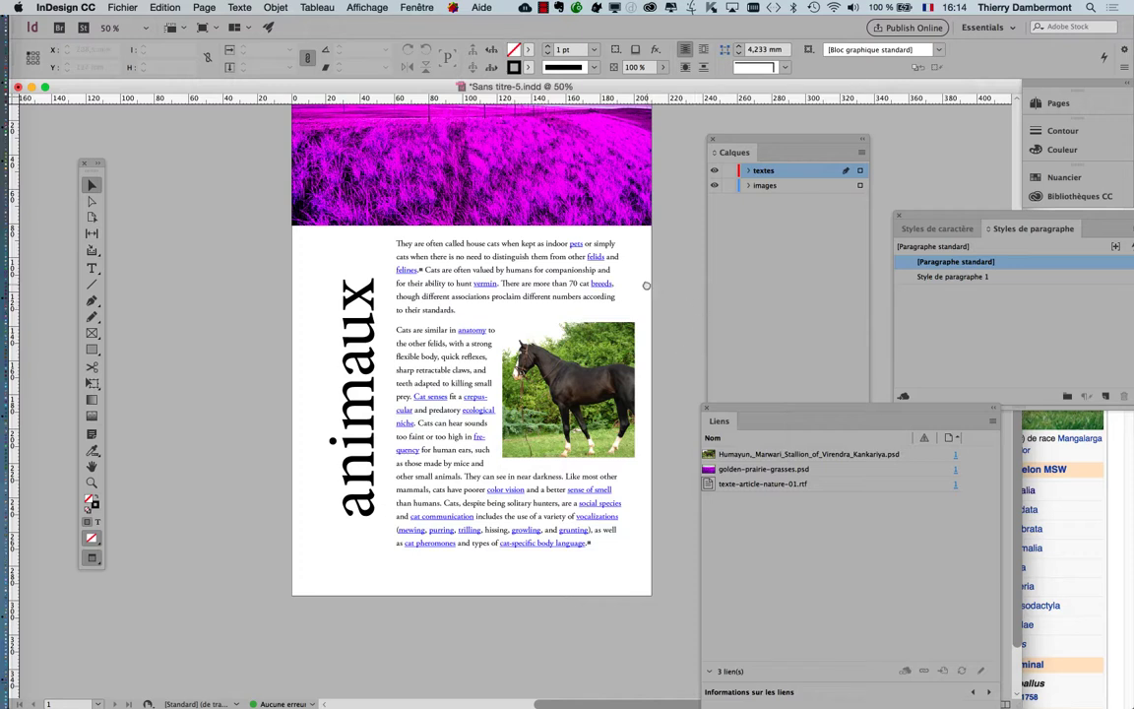
left_click_drag(645, 285, 638, 328)
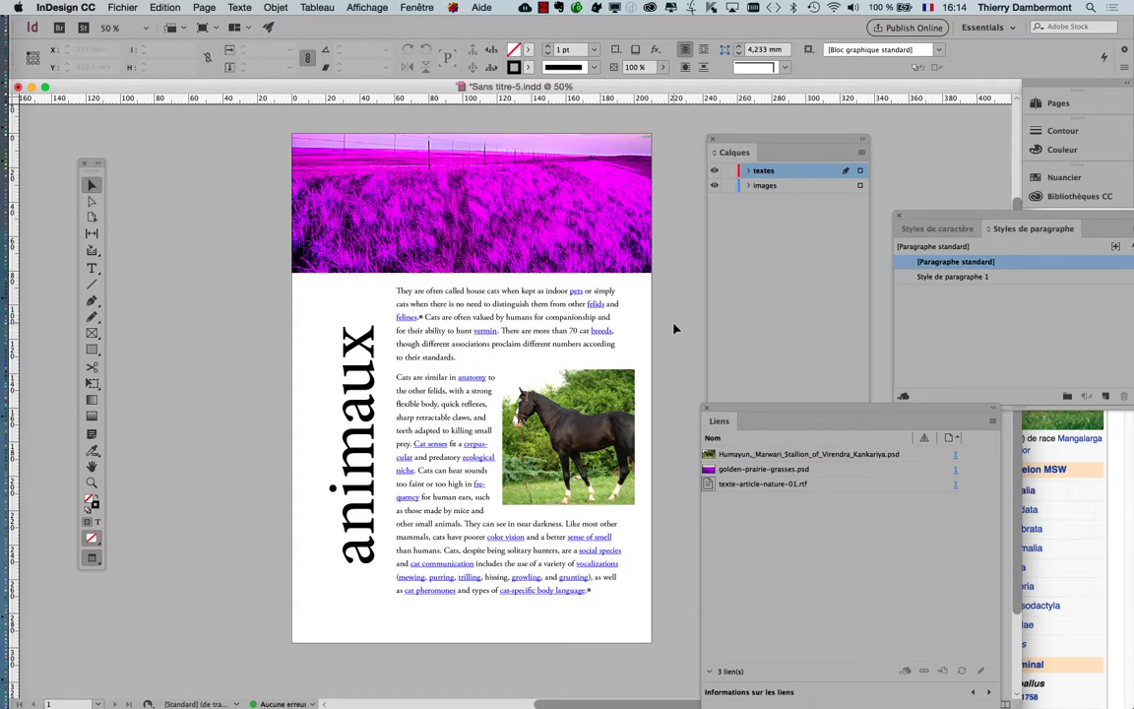
key("w")
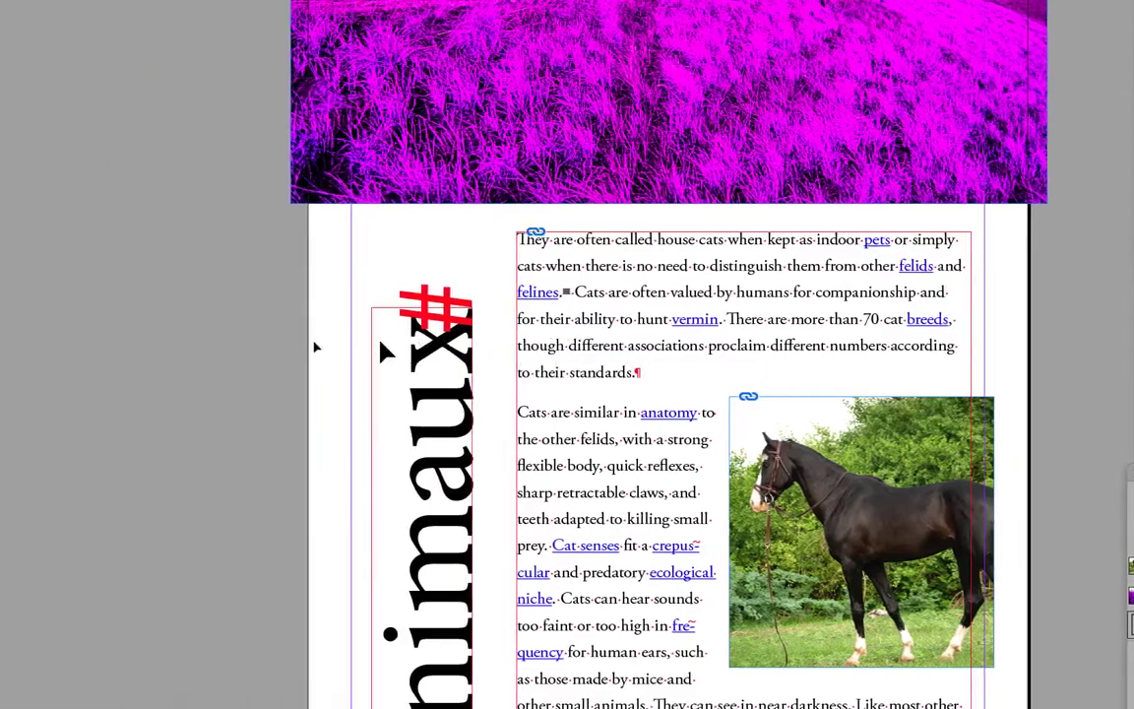
key("w")
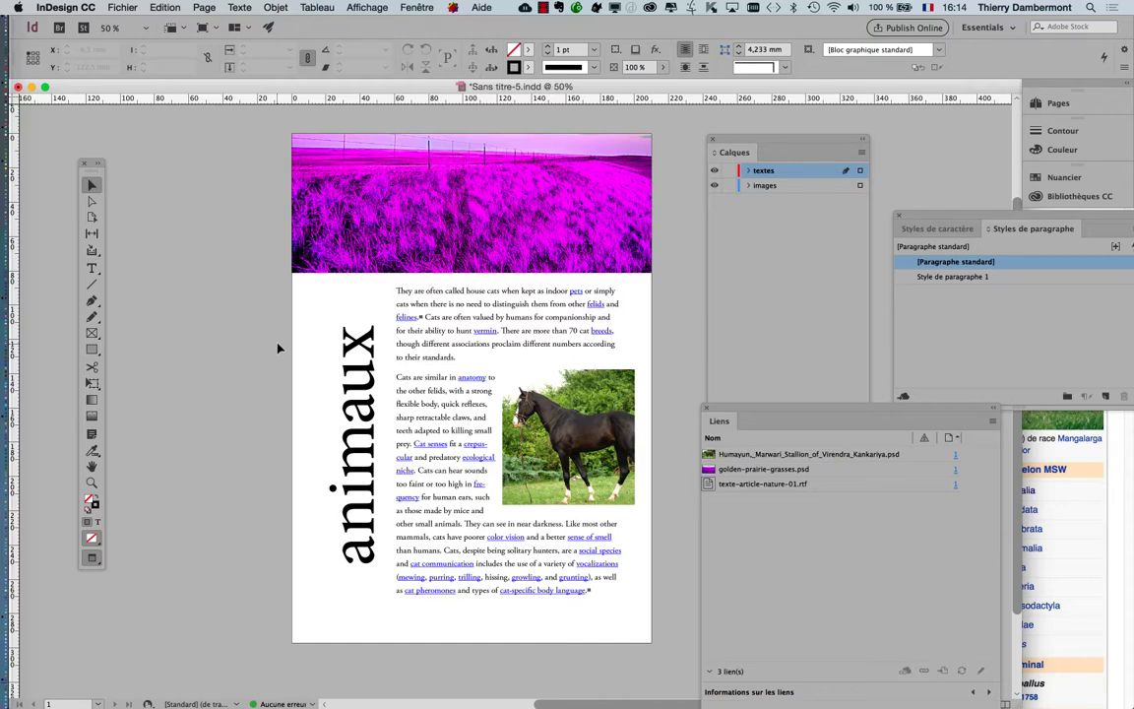
key("w")
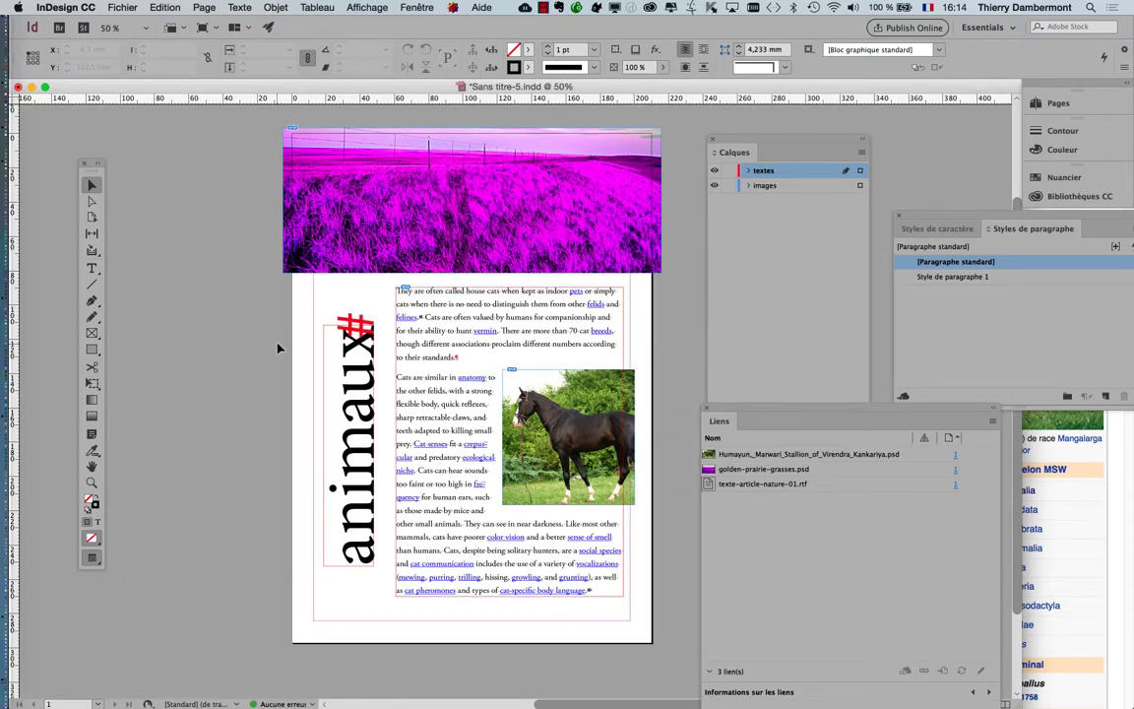
Compare the page's screen modes and review the available mode choices, keeping Normal
key("w")
key("w")
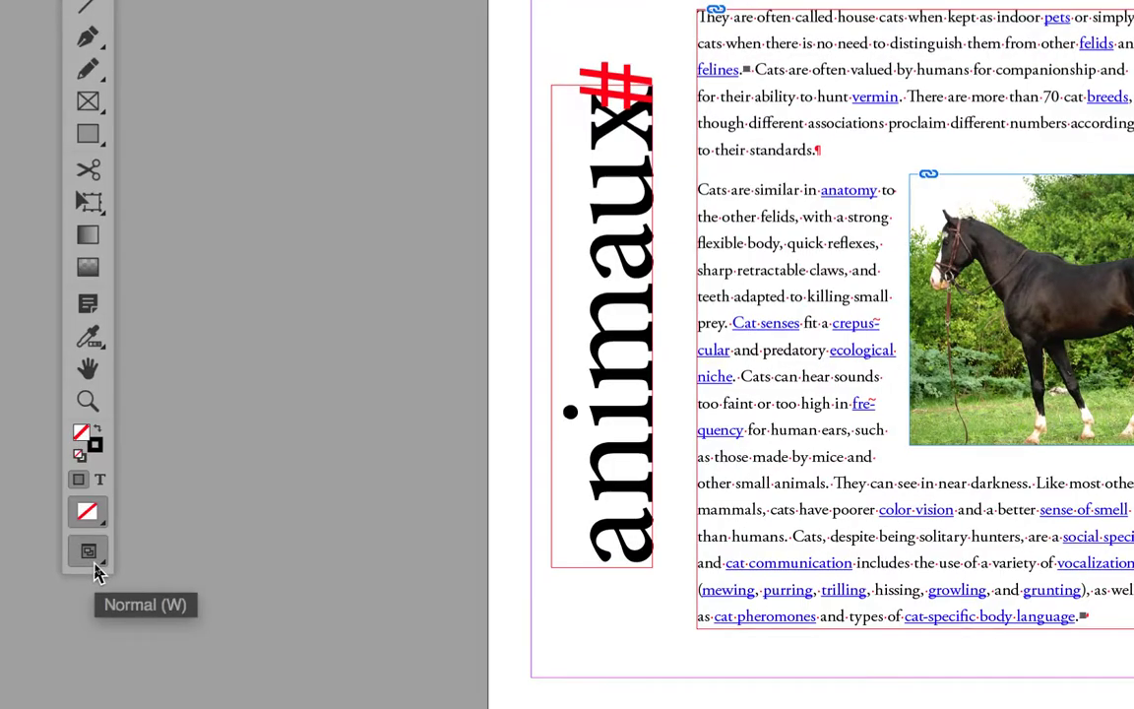
left_click(95, 566)
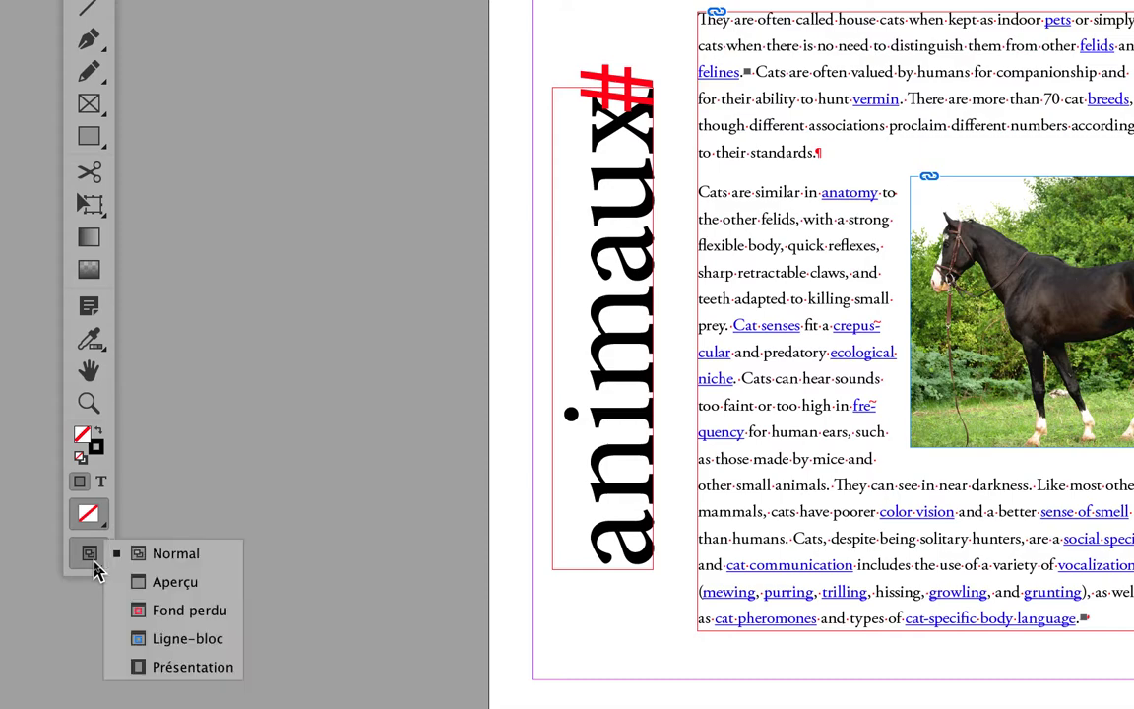
left_click(110, 561)
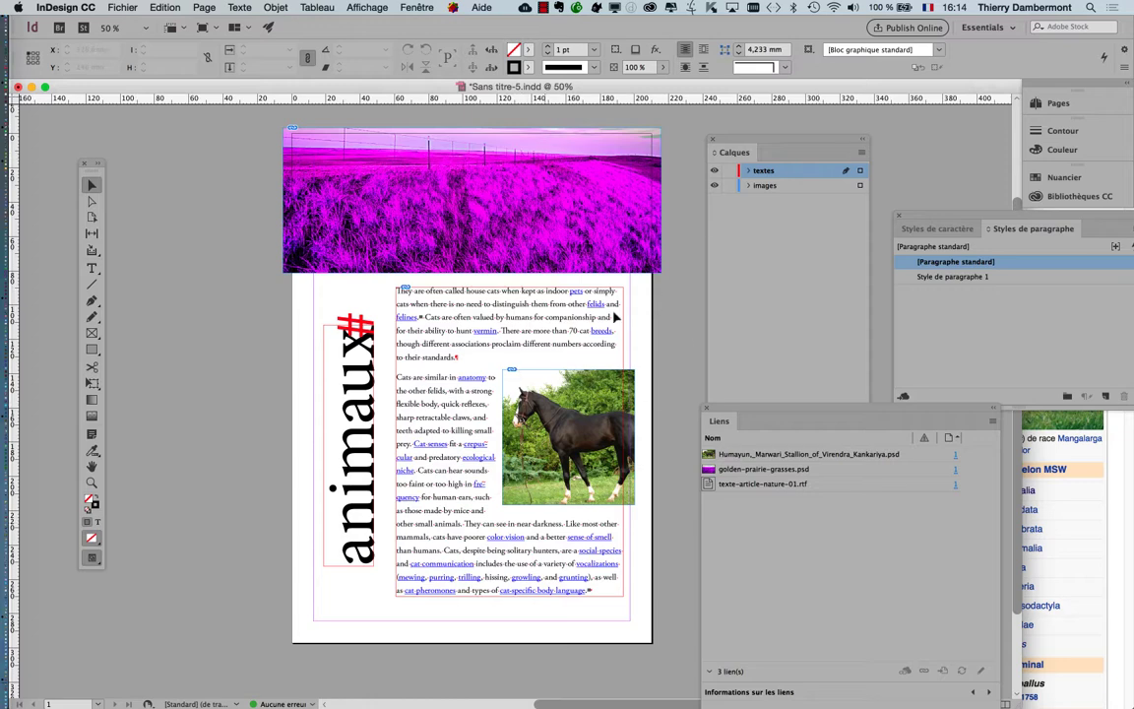
Switch to Finder and open texte-article-nature-01.rtf from the Links folder of premier-doc-automatisation-assemblage-chevaux in TextEdit
key("super+Tab")
key("super+Tab")
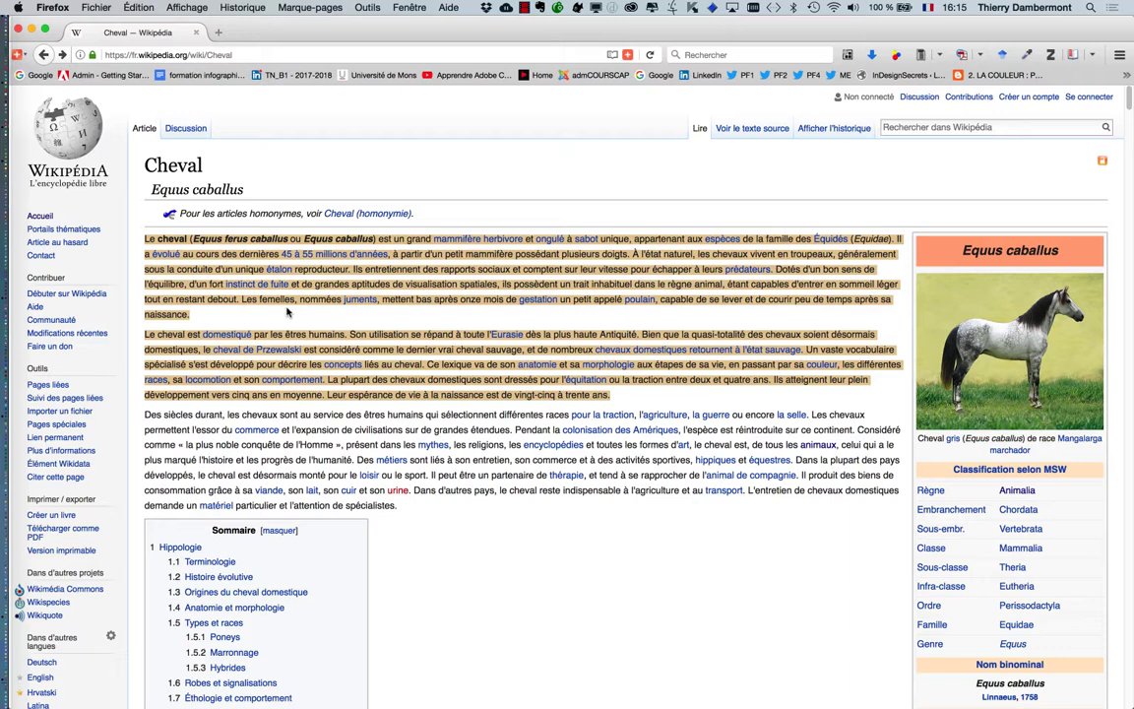
key("super+Tab")
key("super+Tab")
key("super+Tab")
key("super+Tab")
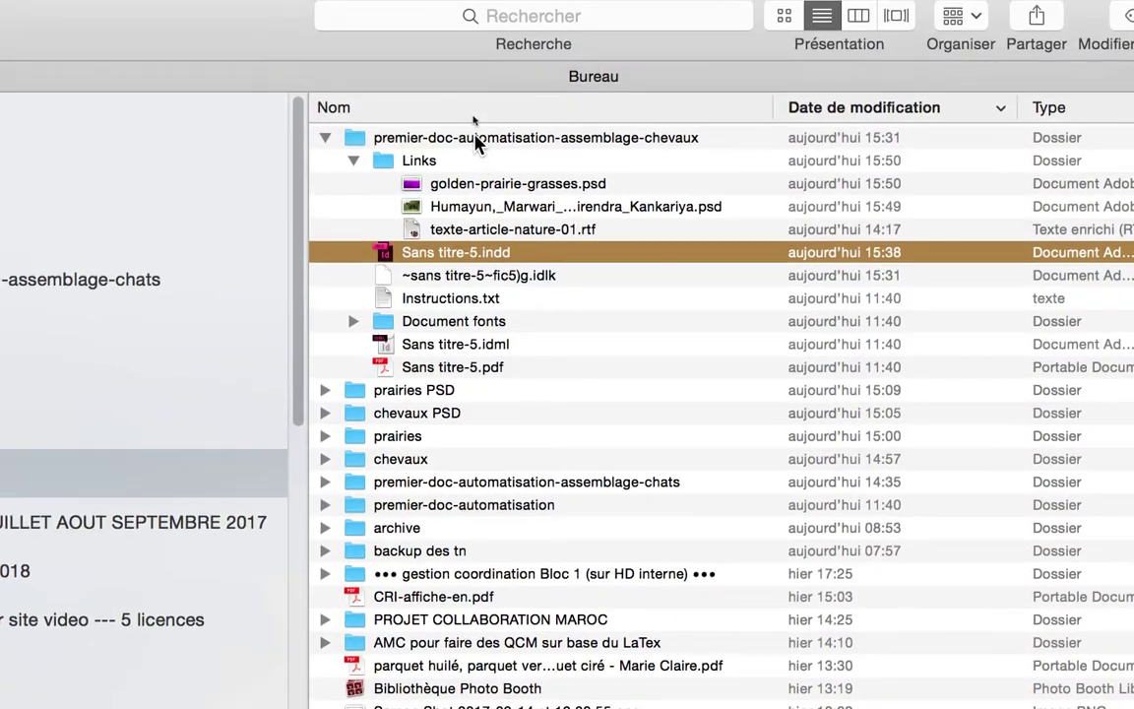
left_click(475, 139)
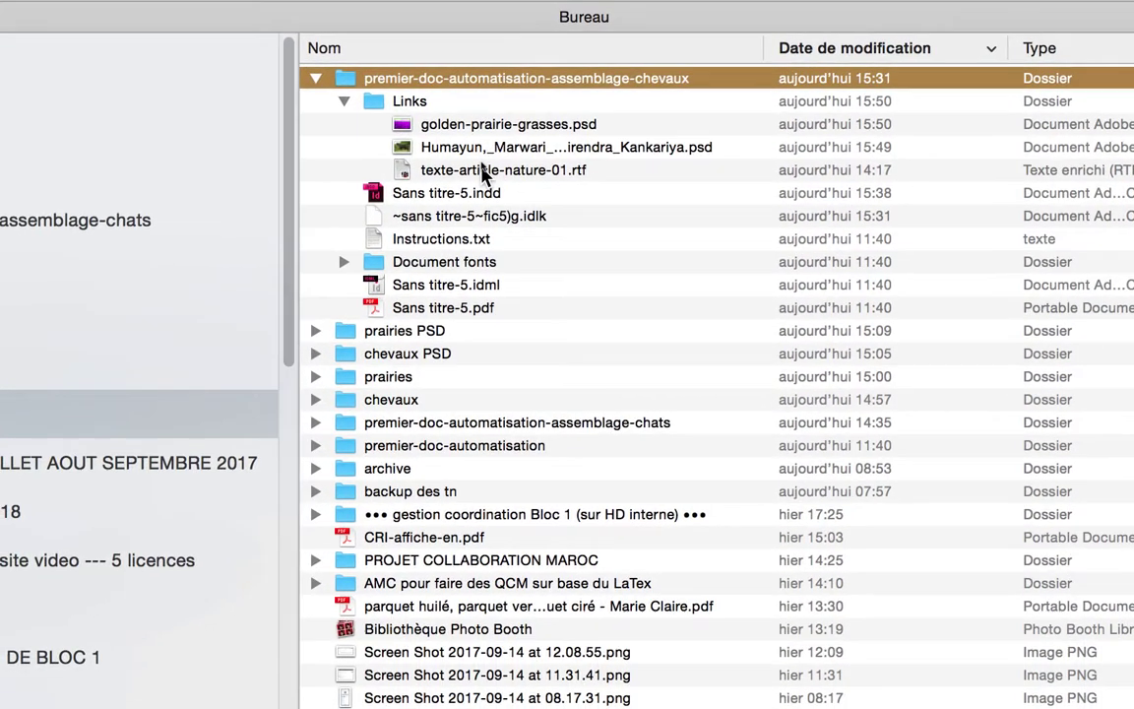
left_click(372, 228)
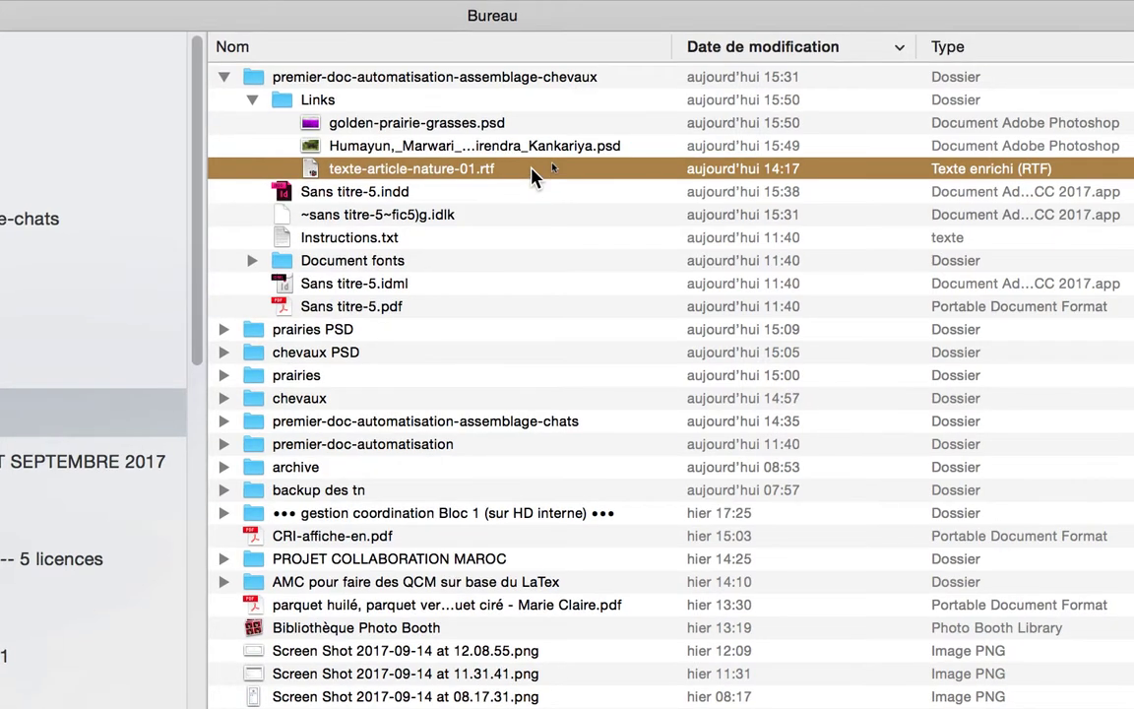
double_click(532, 169)
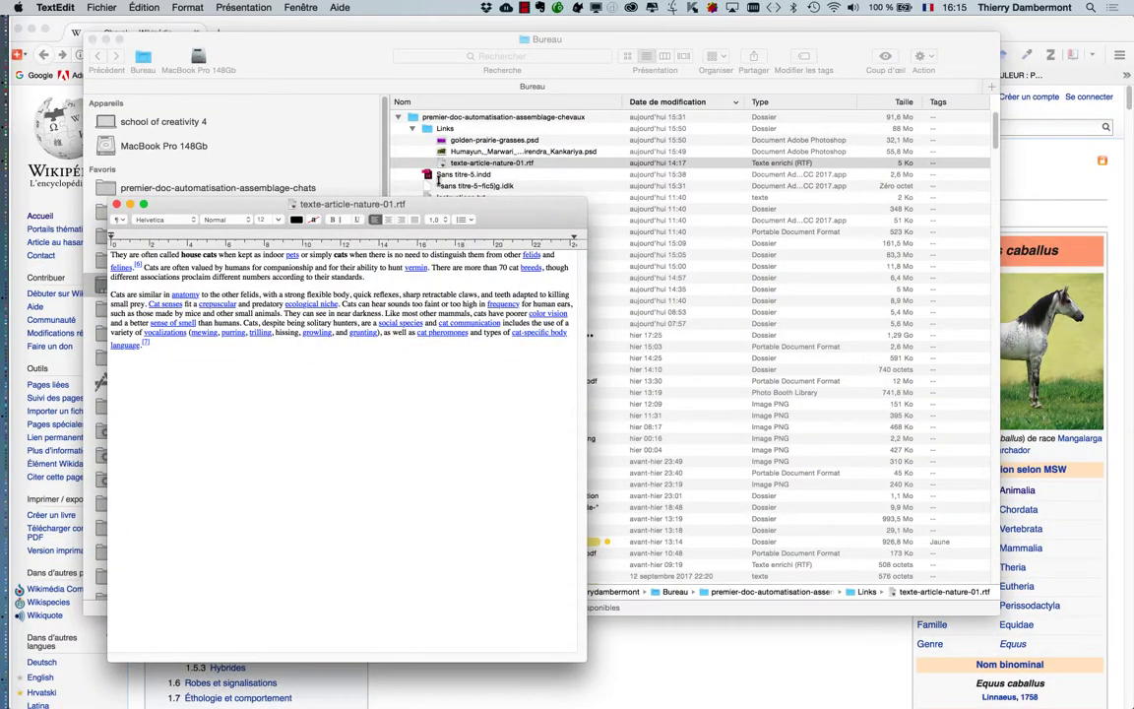
Replace the whole cat text in texte-article-nature-01.rtf with the horse text copied from Wikipedia
left_click_drag(433, 206, 622, 111)
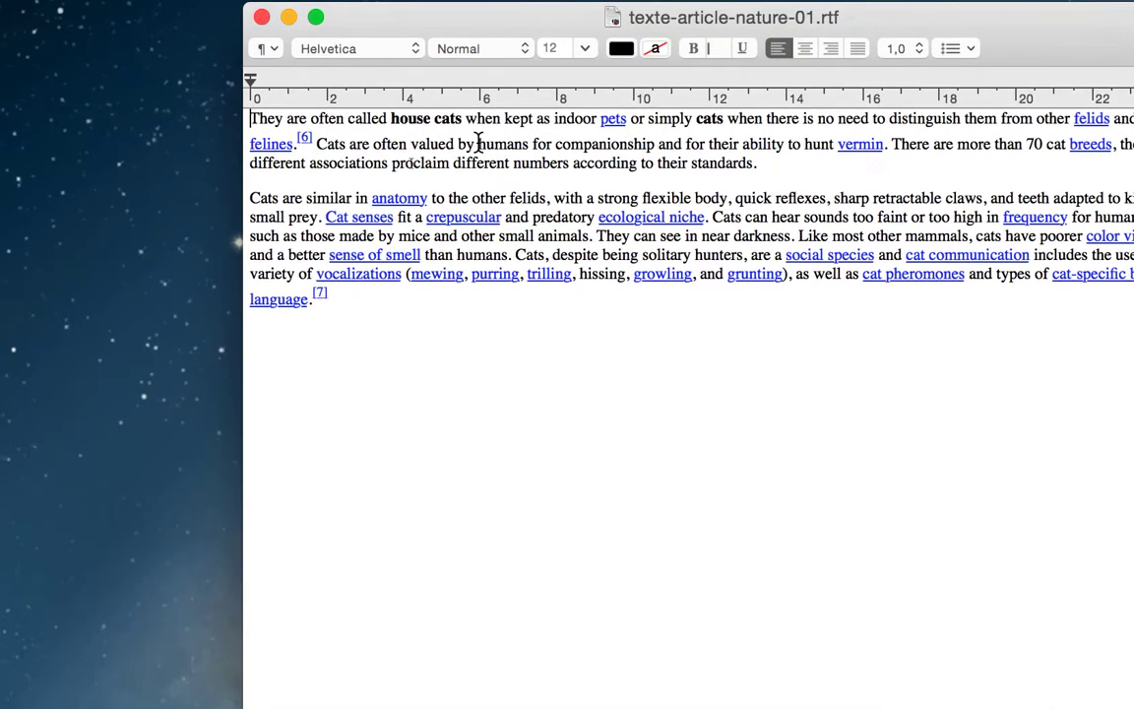
left_click(427, 162)
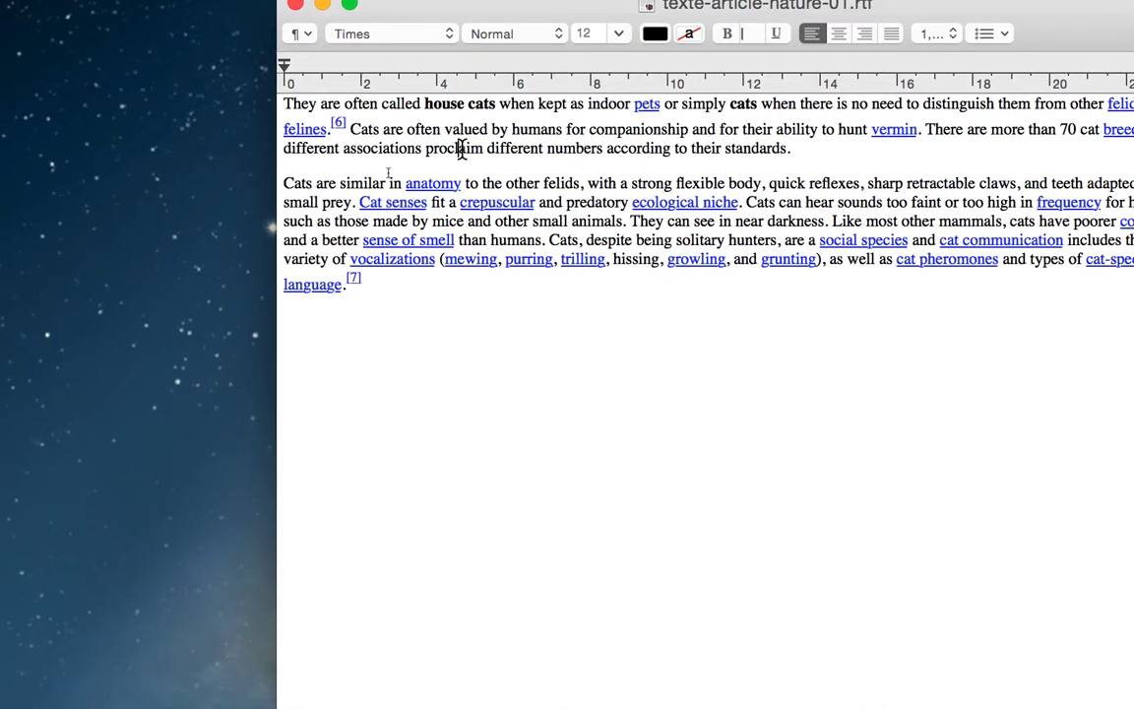
key("super+a")
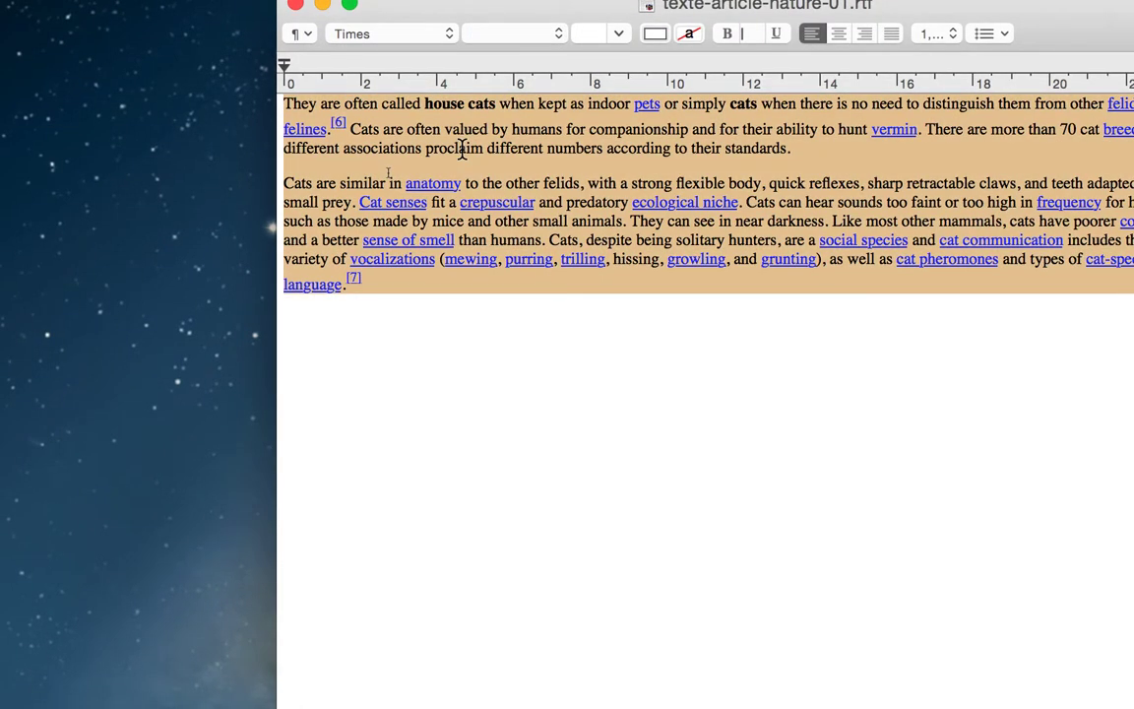
key("super+v")
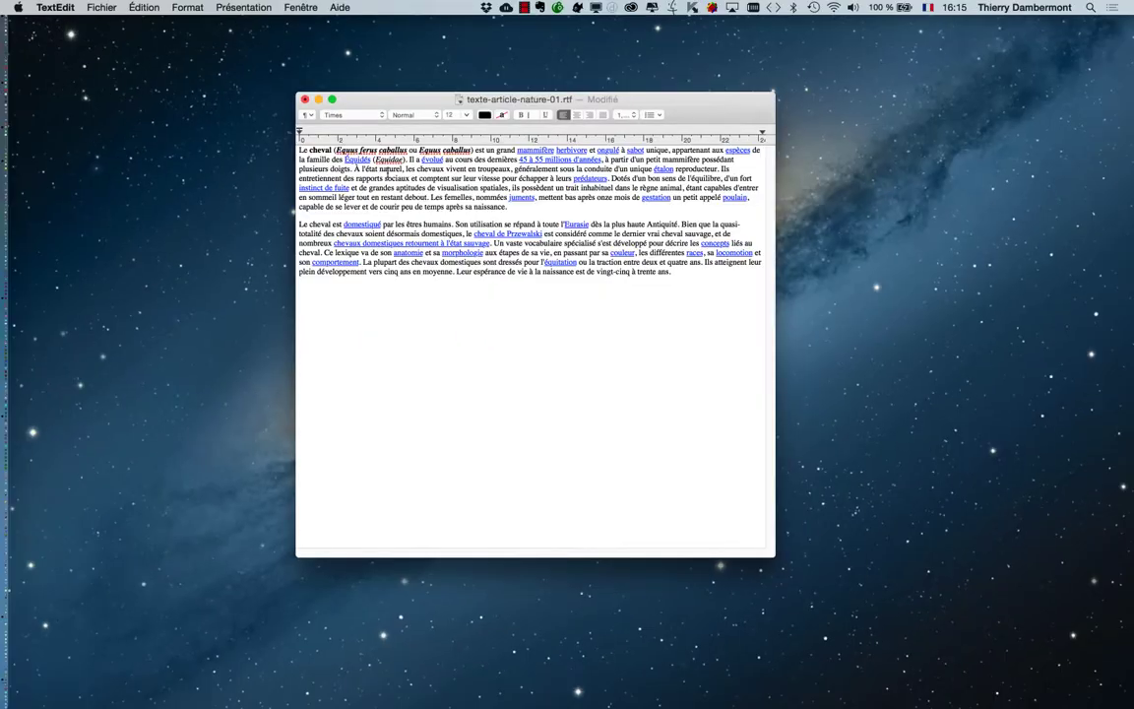
Switch to Finder and check texte-article-nature-01.rtf in the Links folder of premier-doc-automatisation-assemblage-chevaux
key("super+Tab")
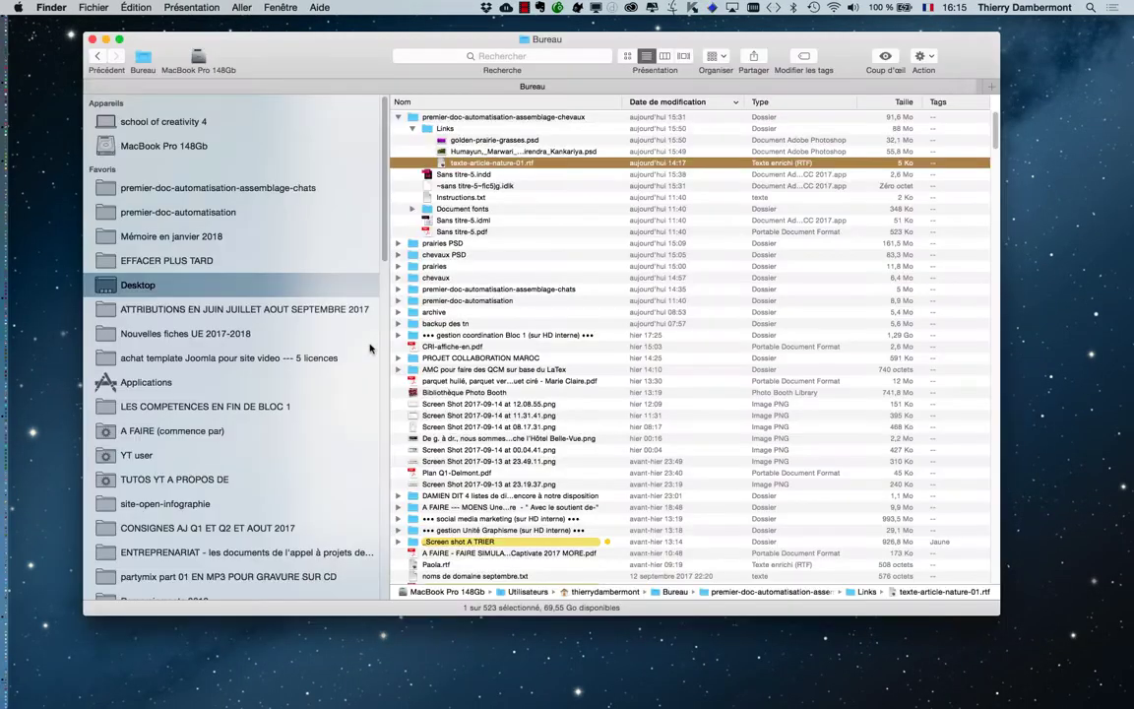
left_click(537, 118)
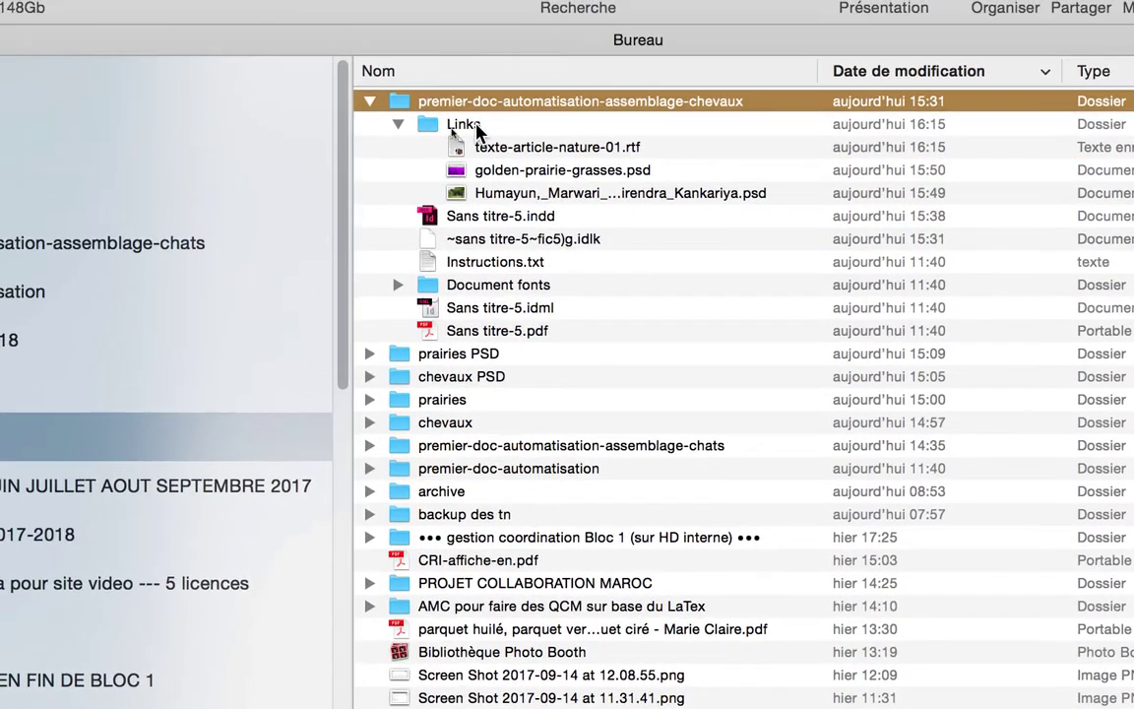
left_click(476, 126)
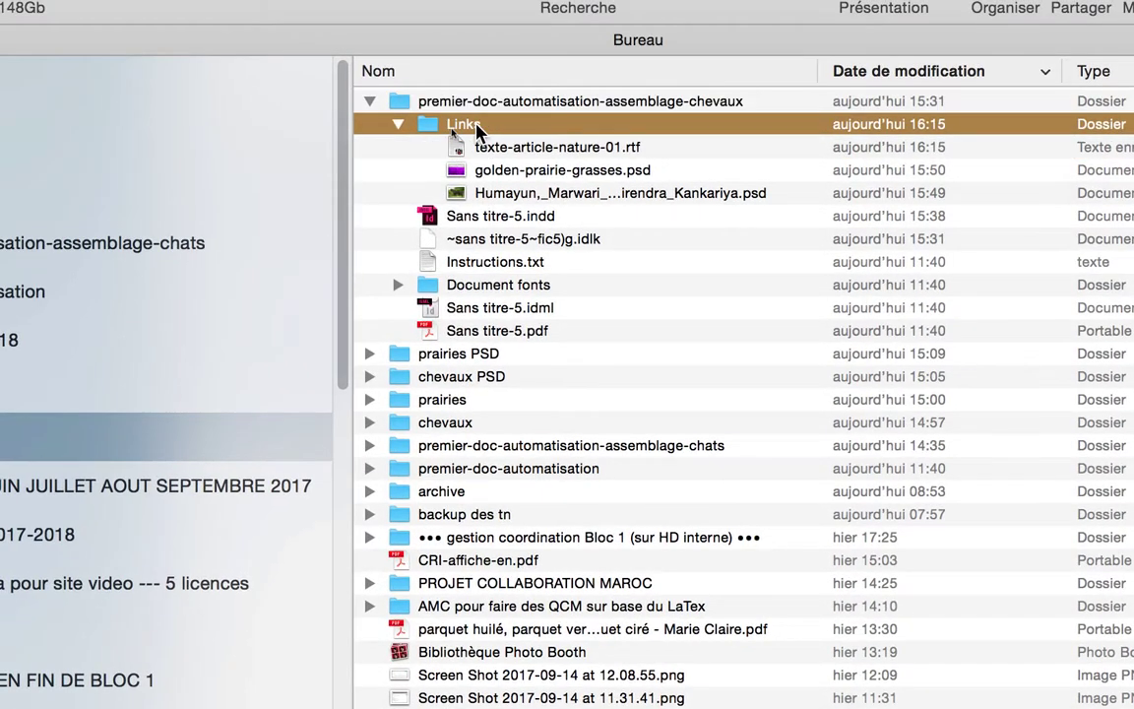
left_click(493, 148)
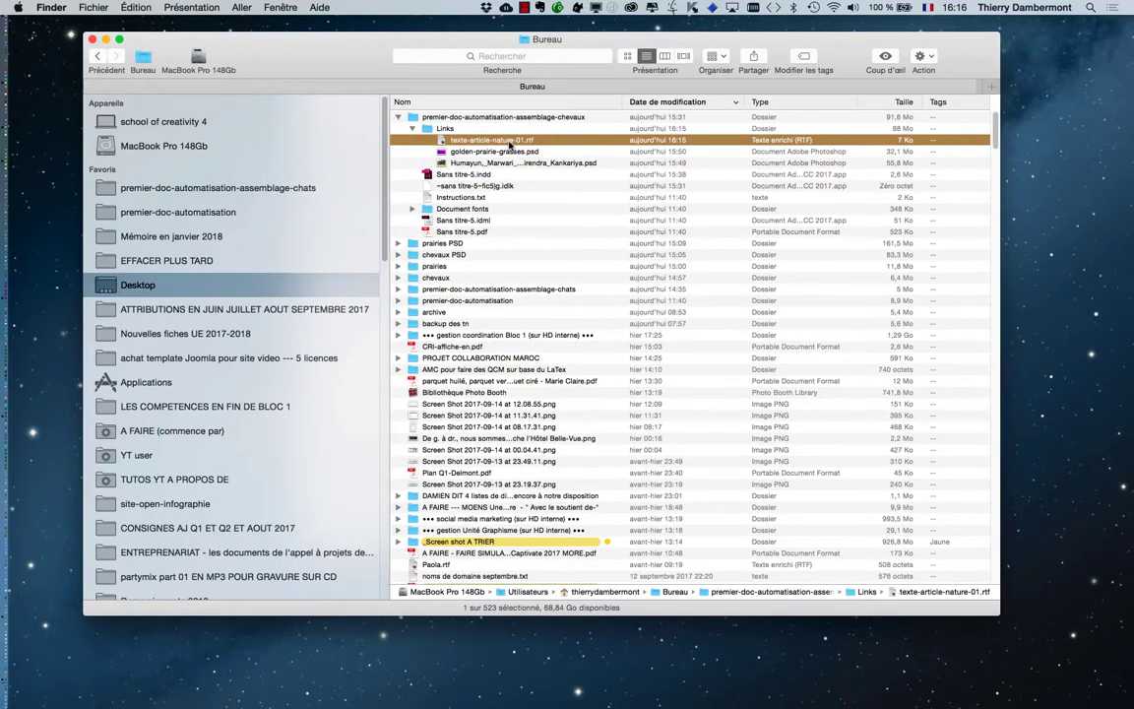
Return to TextEdit with the other applications hidden and save texte-article-nature-01.rtf
key("super+Tab")
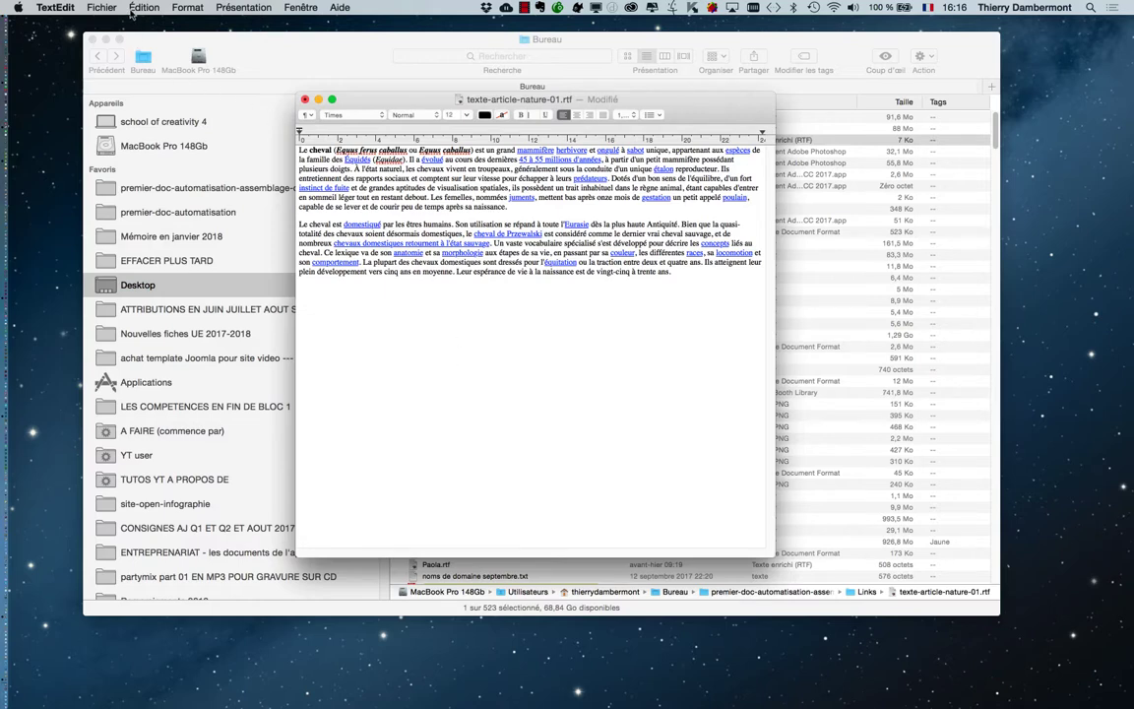
key("alt+super+h")
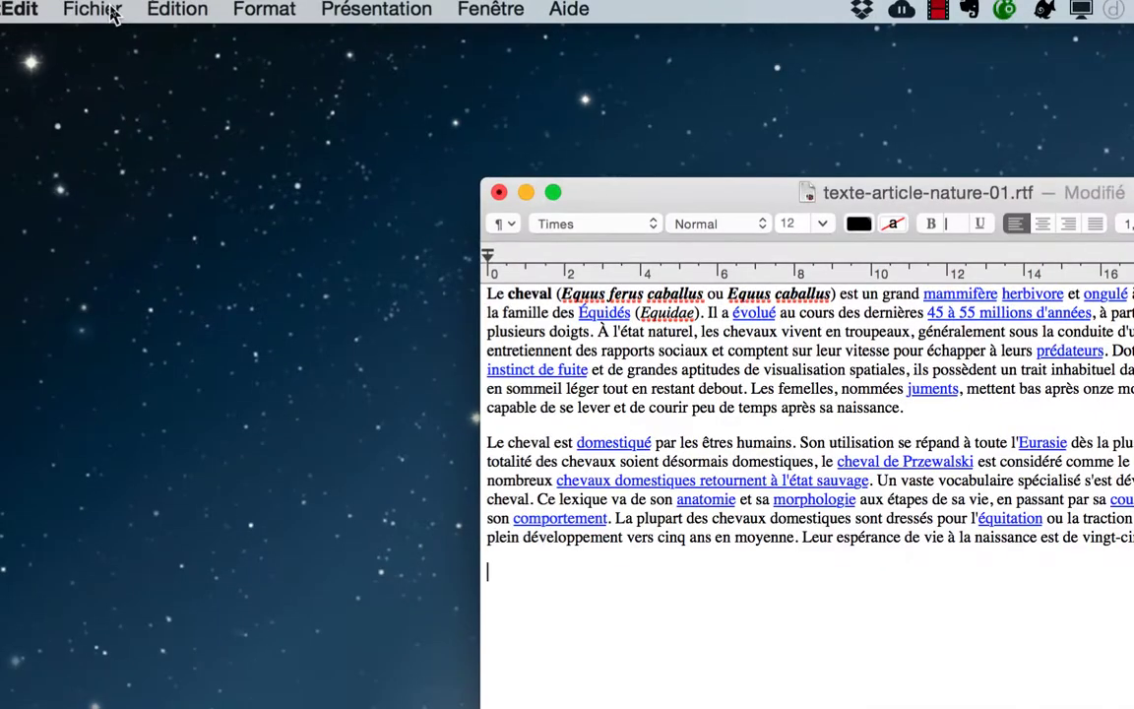
left_click(112, 13)
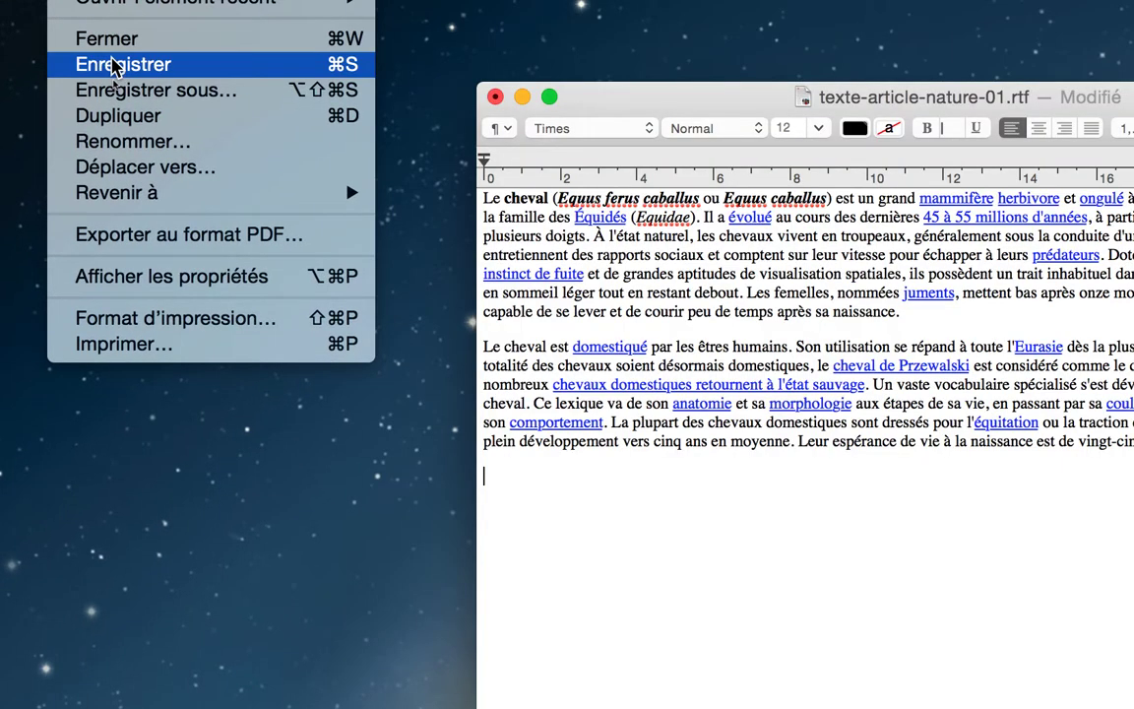
left_click(111, 65)
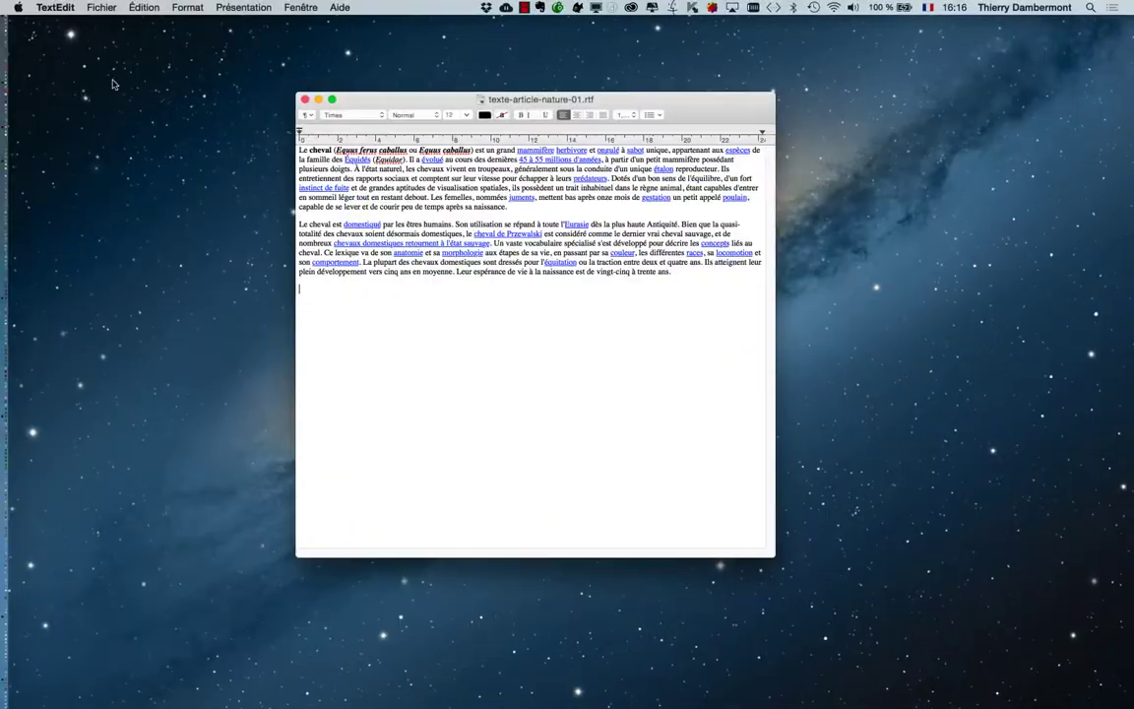
Switch to InDesign and update the link to texte-article-nature-01.rtf, accepting the loss of changes made to the imported text
key("super+Tab")
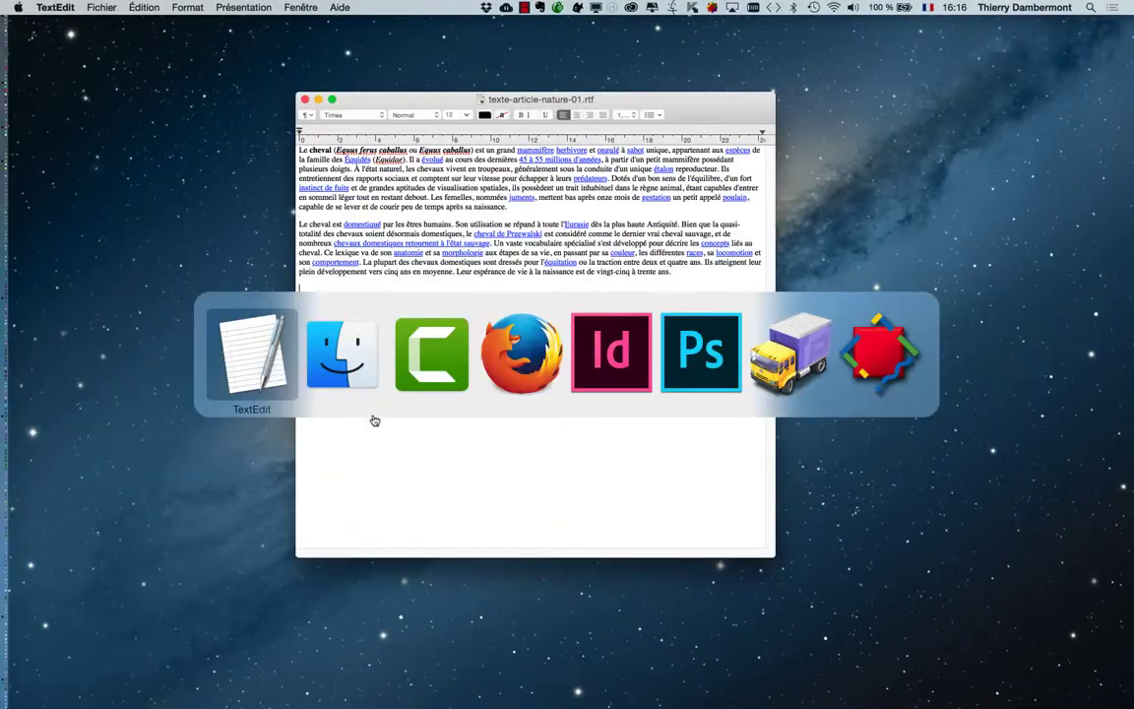
left_click(598, 375)
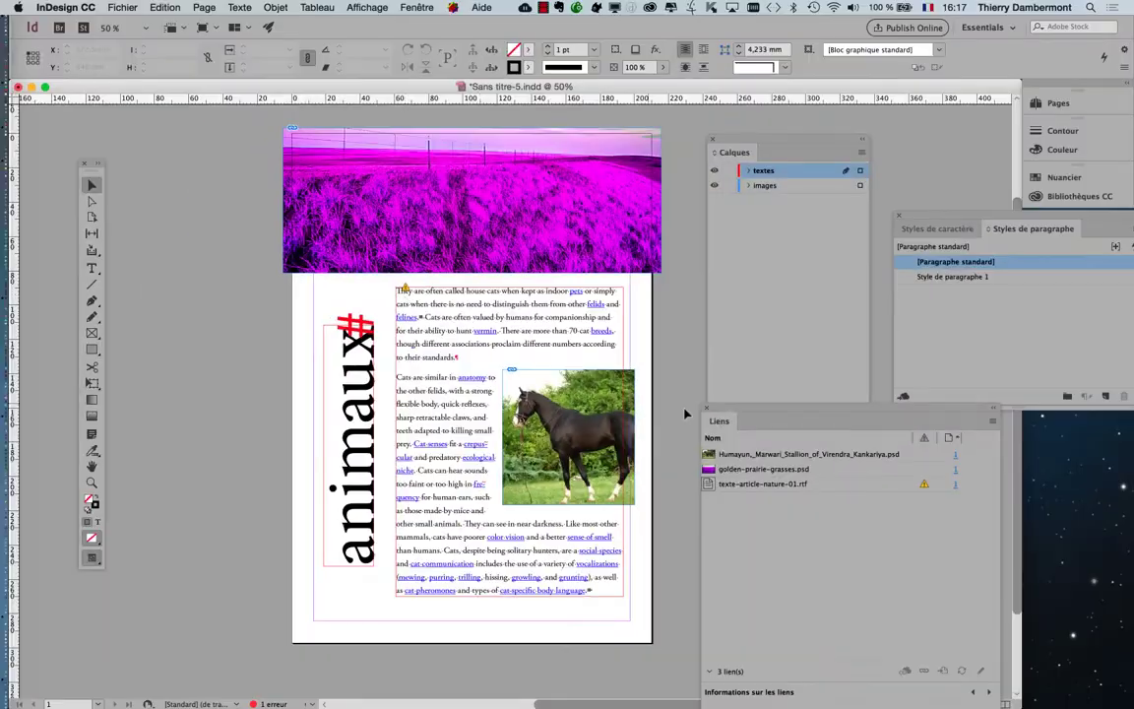
left_click_drag(750, 410, 170, 157)
left_click_drag(417, 493, 418, 387)
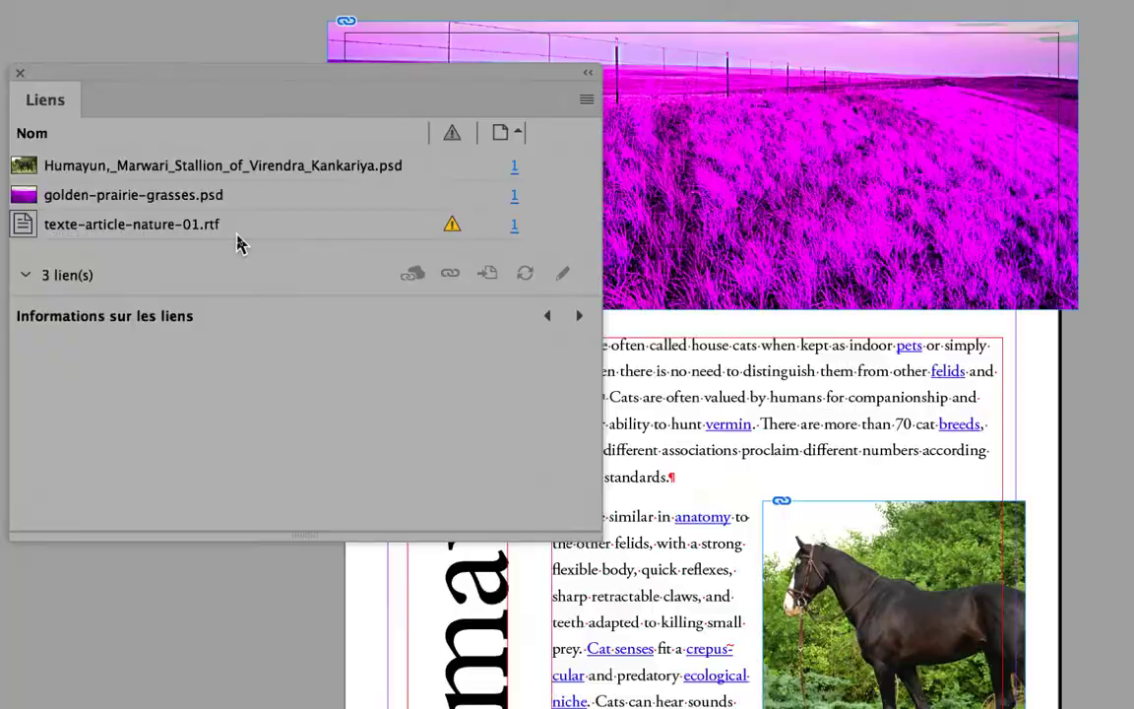
left_click(238, 237)
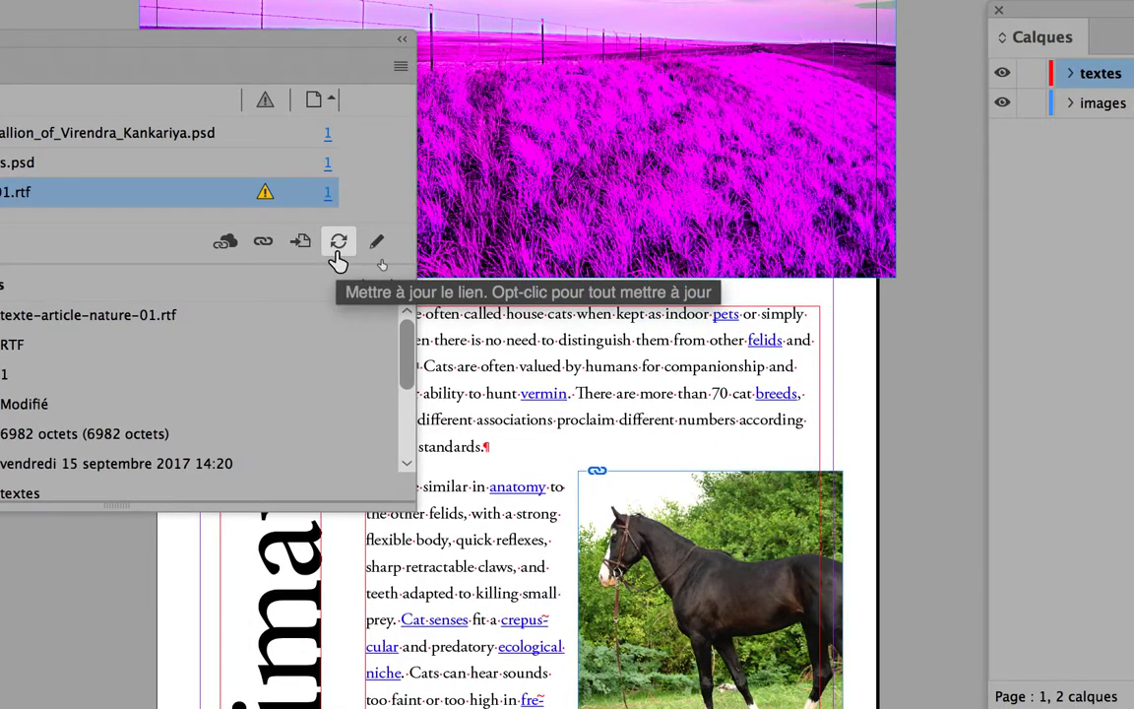
left_click(338, 248)
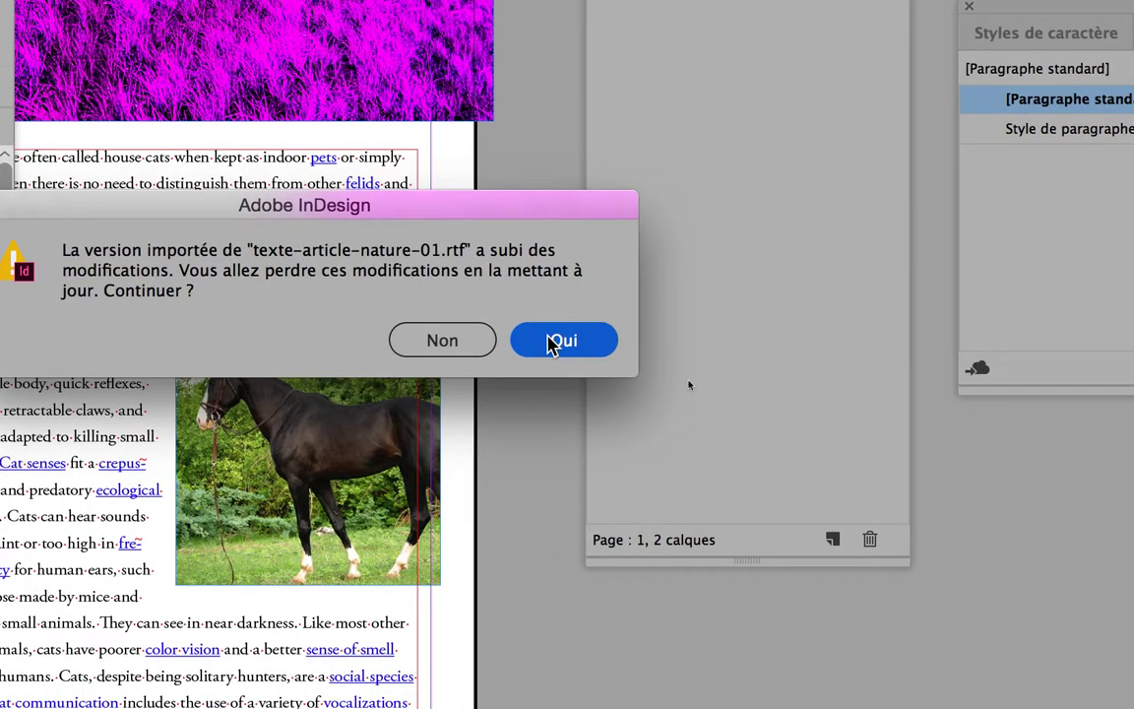
left_click(553, 341)
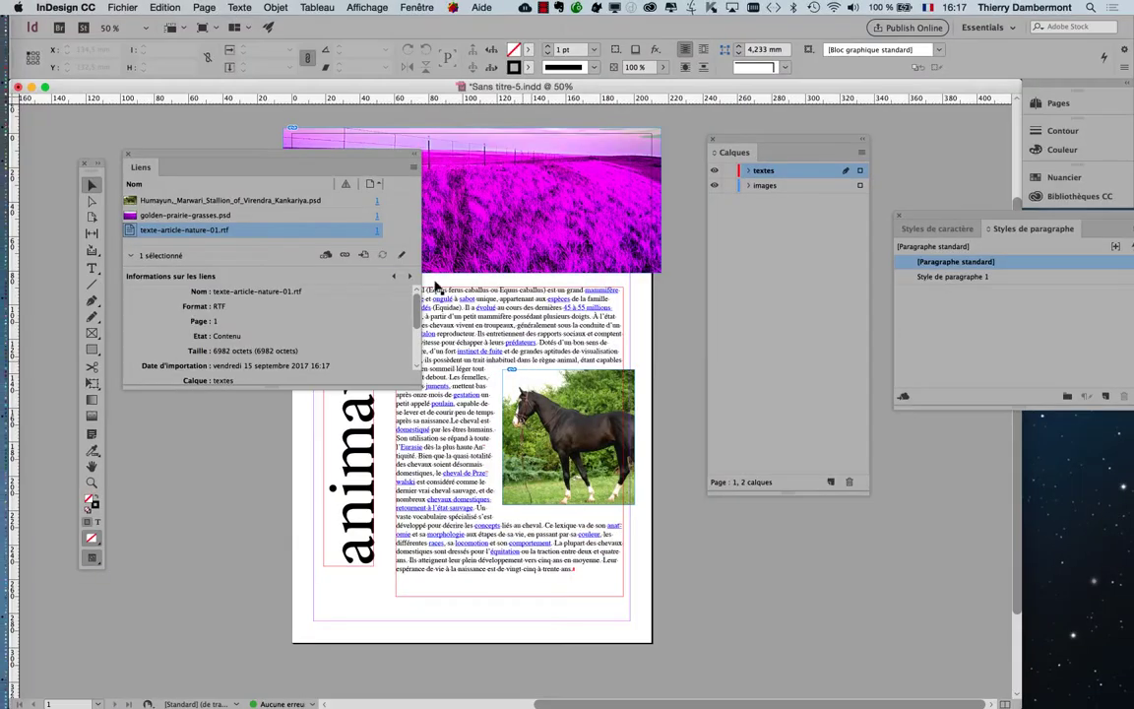
Arrange the links, layers and paragraph styles lists clear of the article text and view it at 125%
left_click_drag(276, 159, 283, 394)
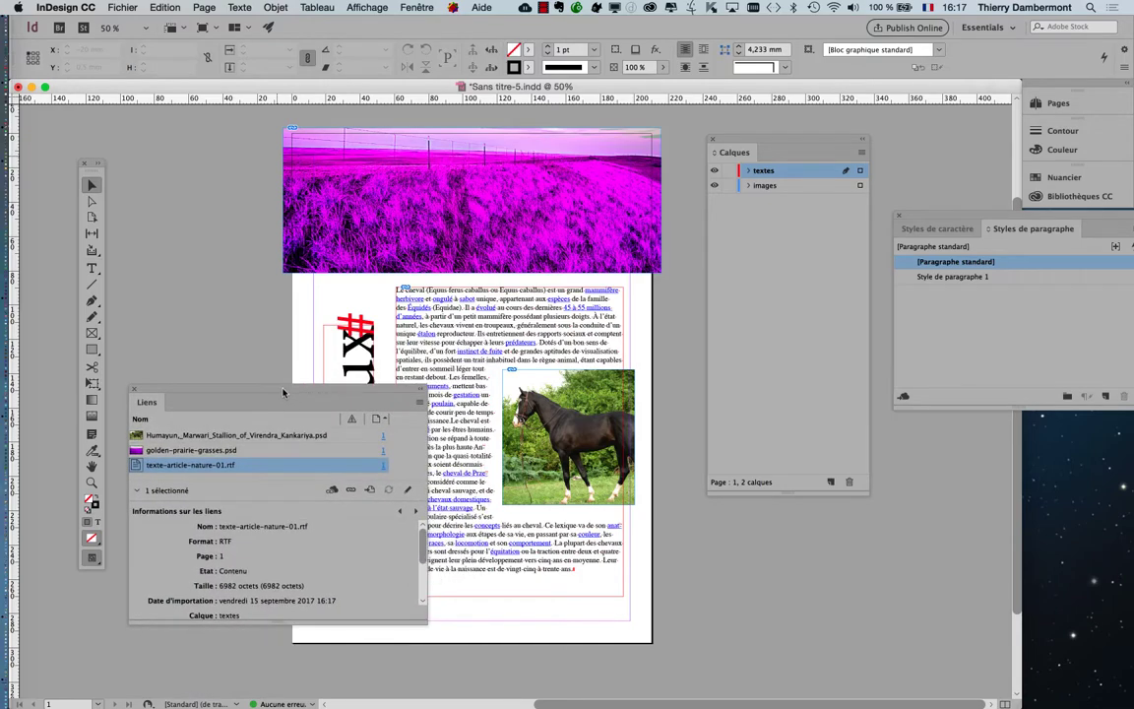
left_click_drag(369, 393, 210, 258)
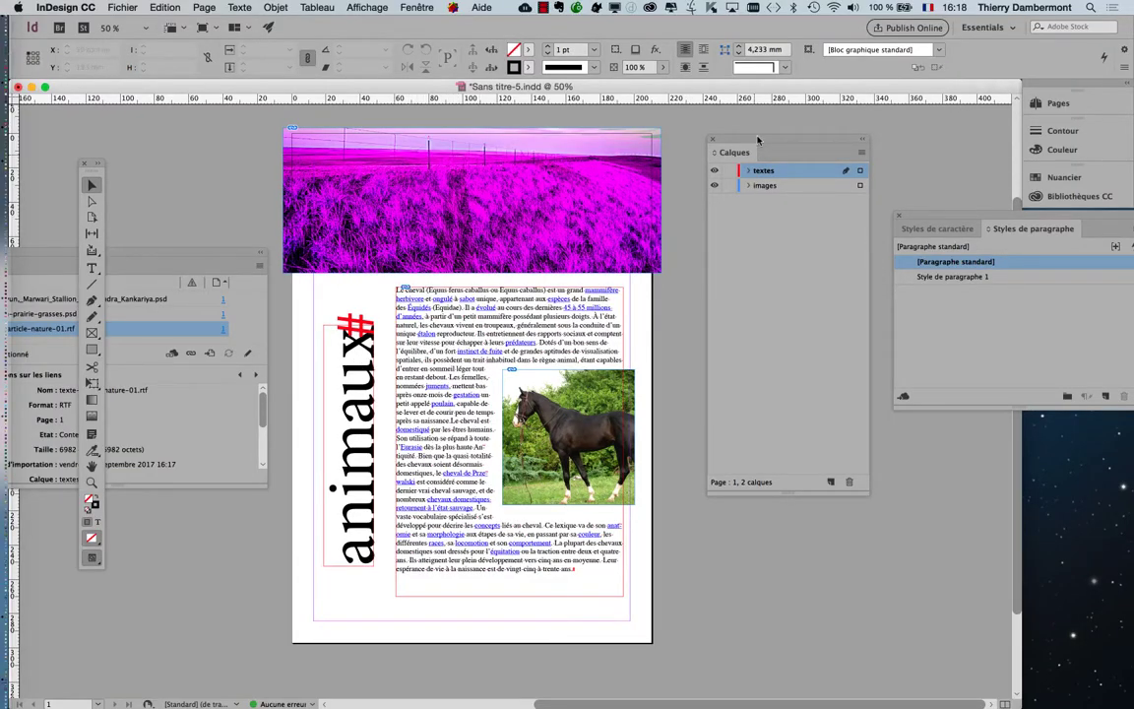
left_click_drag(749, 141, 901, 136)
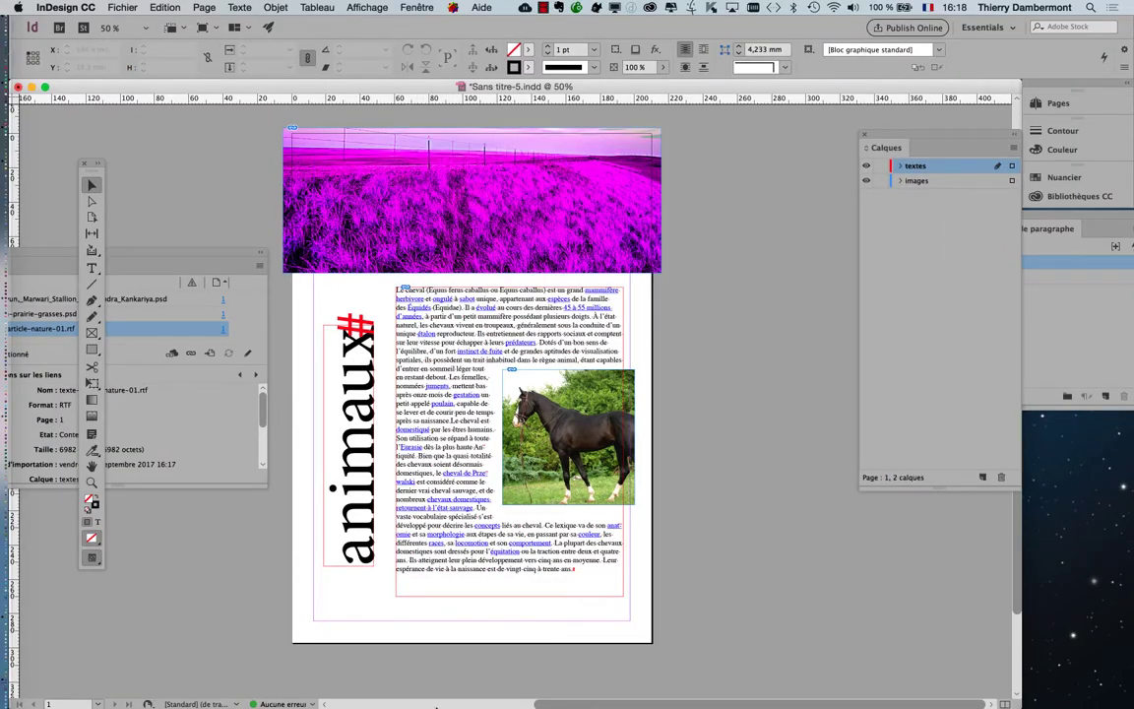
scroll(448, 356, "up", 3)
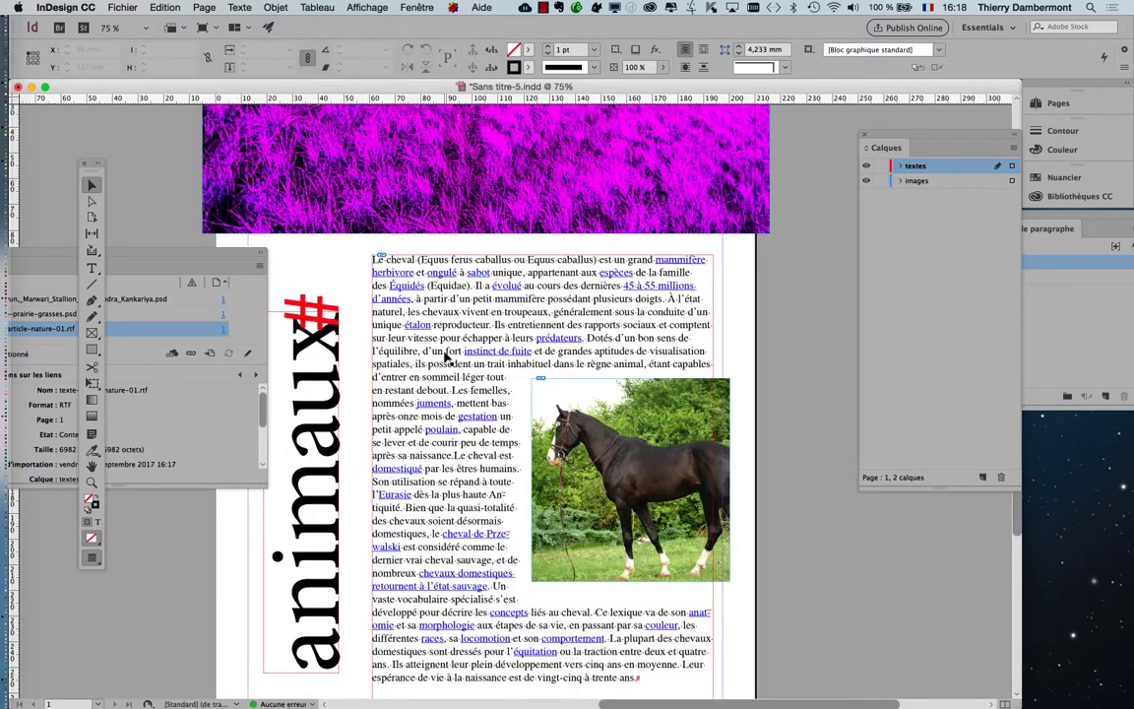
scroll(448, 356, "up", 1)
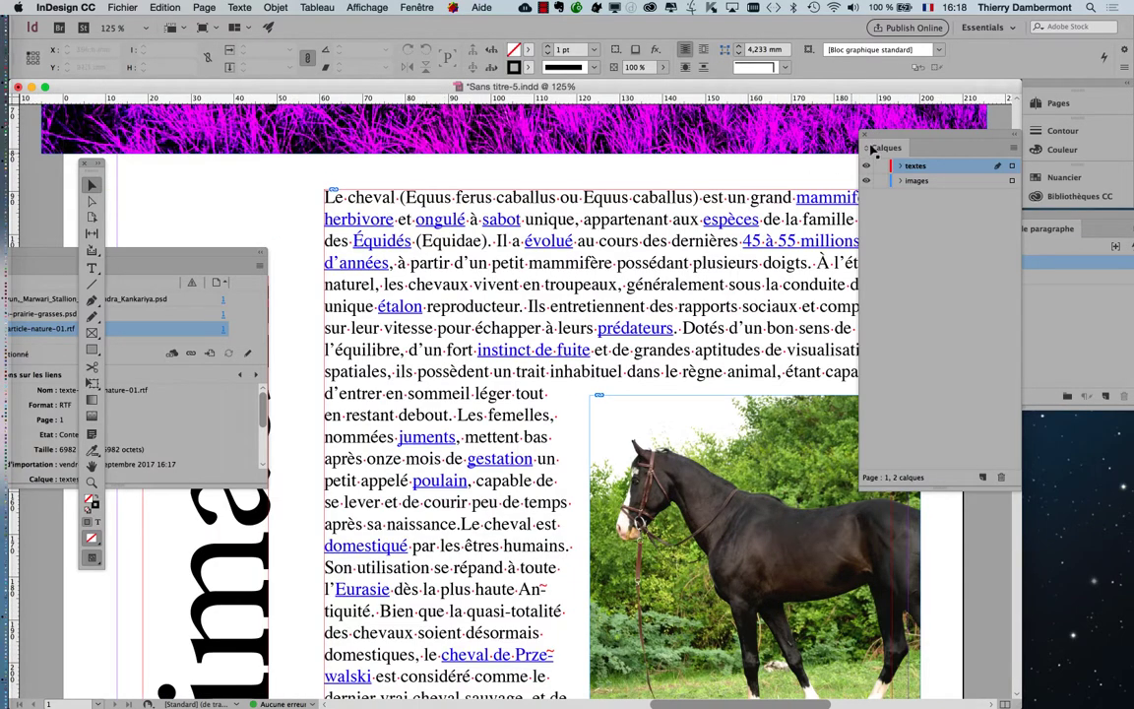
left_click_drag(885, 147, 978, 466)
left_click_drag(906, 215, 977, 230)
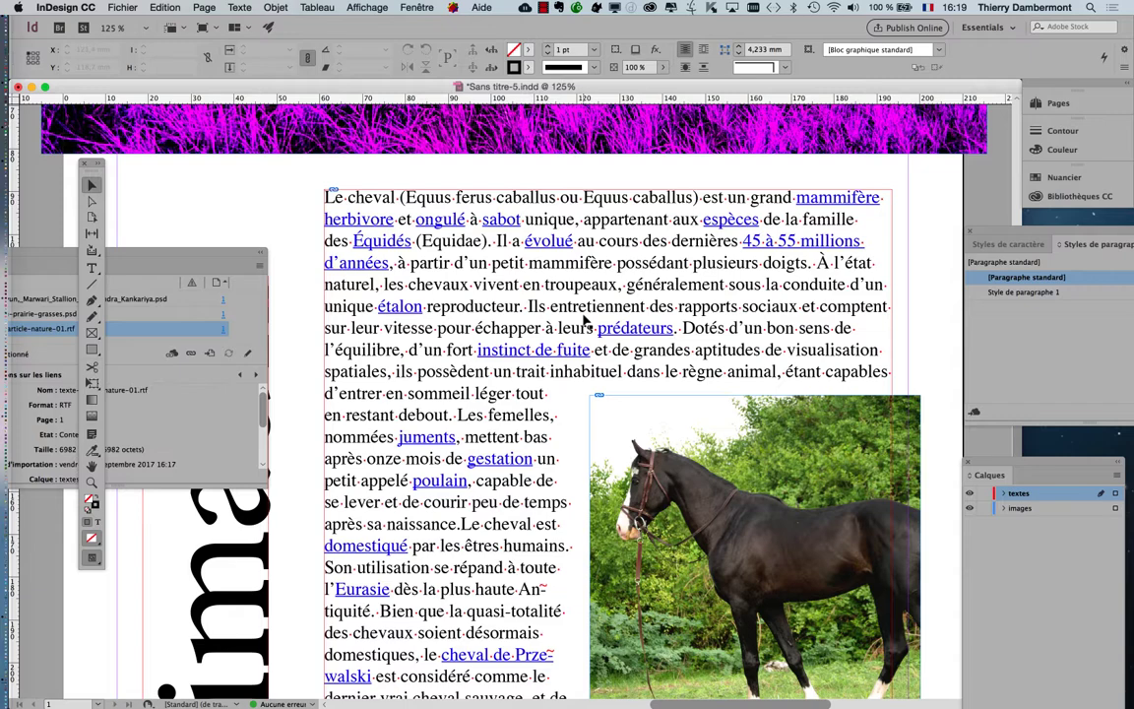
Switch to the horse text in TextEdit and hide all other applications
scroll(585, 320, "down", 2)
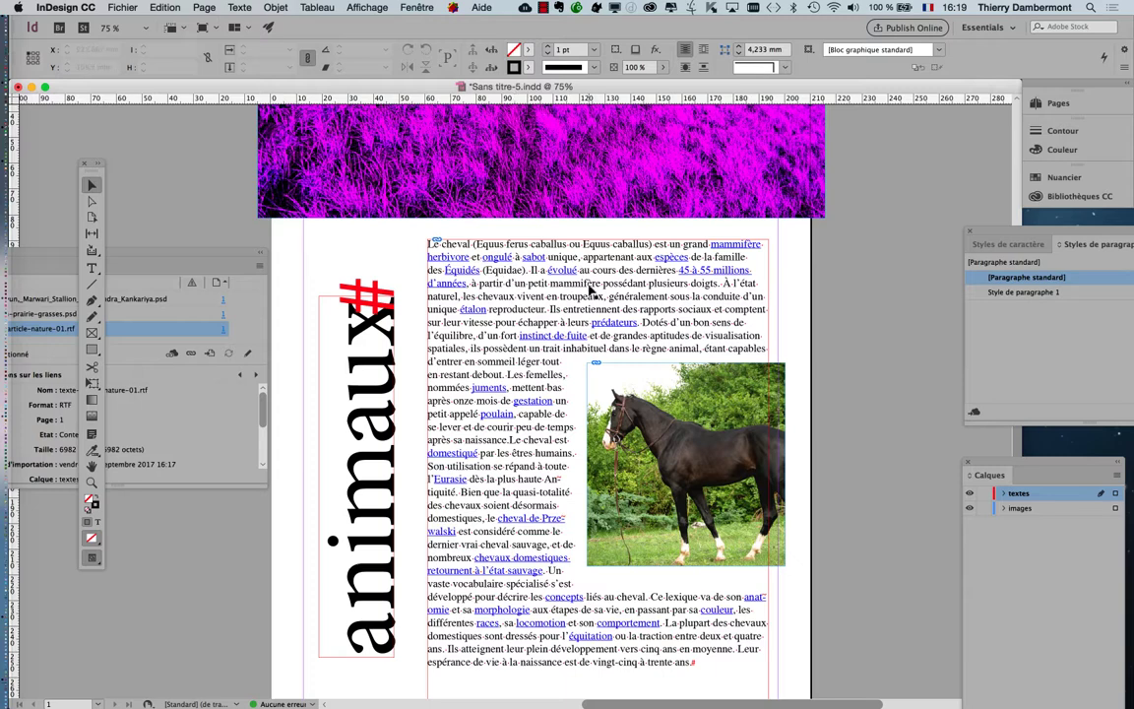
key("super+Tab")
left_click(431, 352)
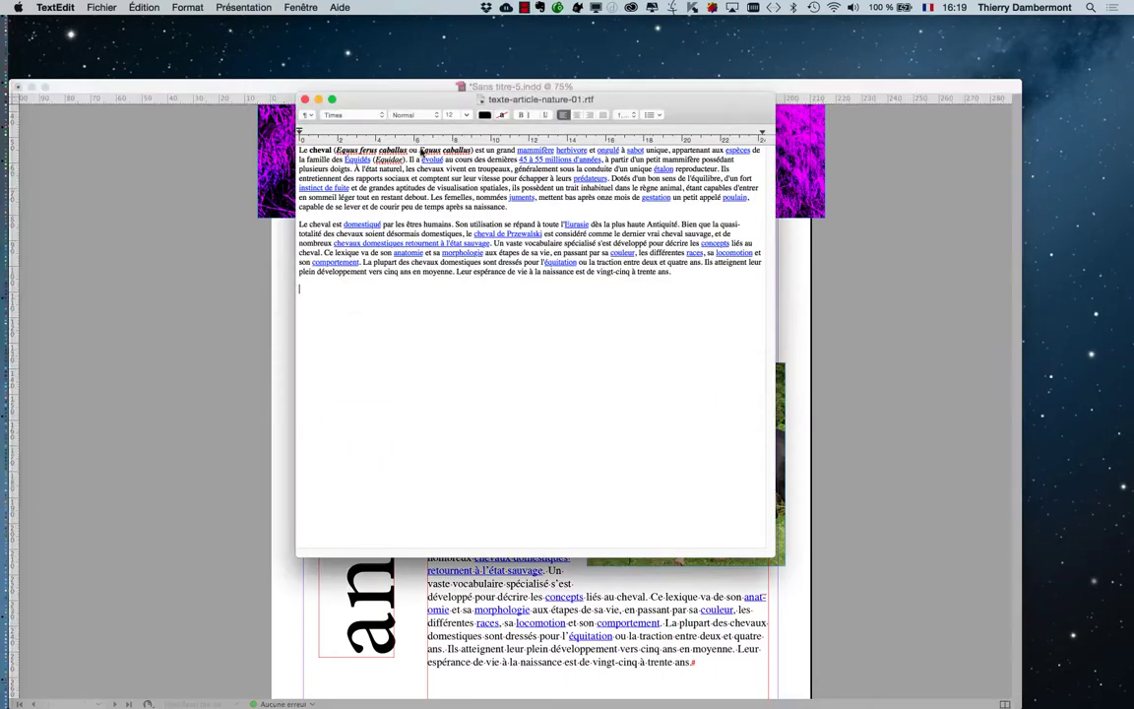
key("super+alt+h")
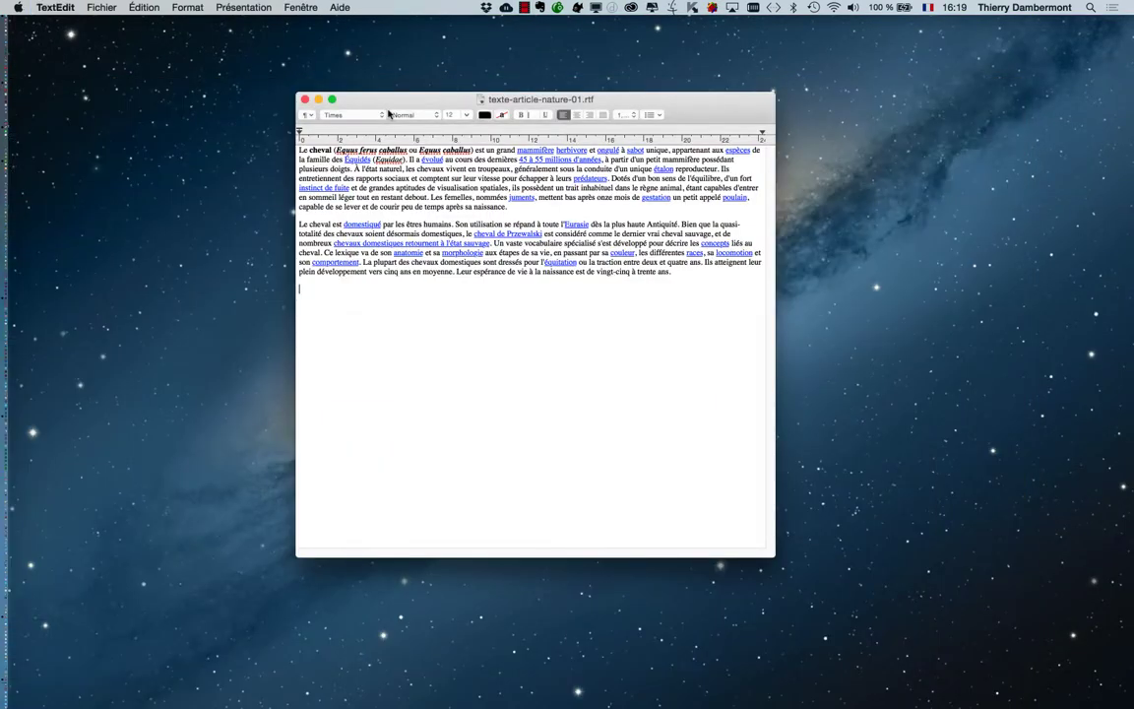
Convert the horse article to plain text, accepting the loss of all styles, and convert it back to RTF
left_click_drag(352, 100, 206, 152)
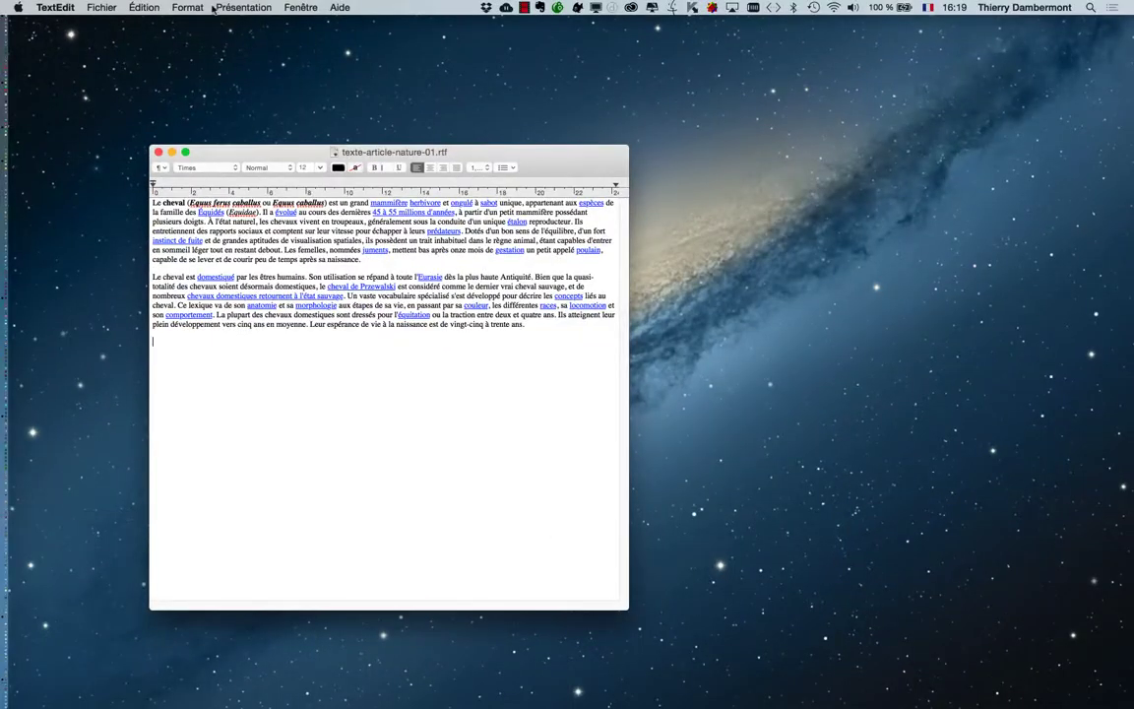
left_click(189, 8)
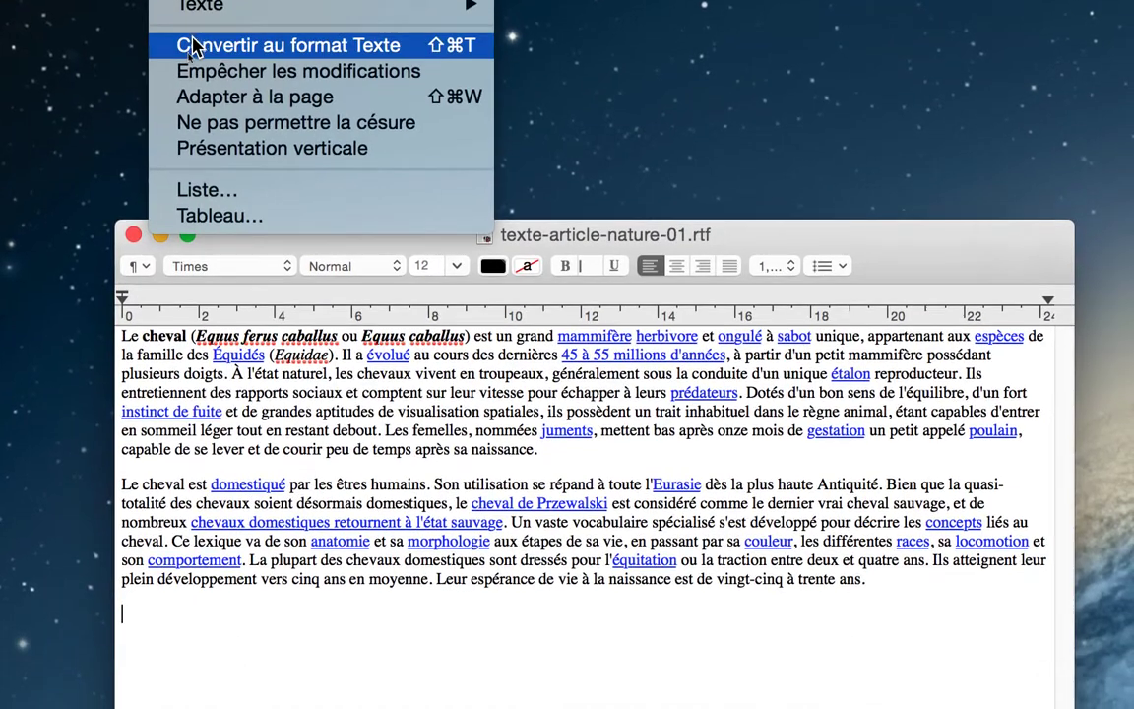
left_click(193, 43)
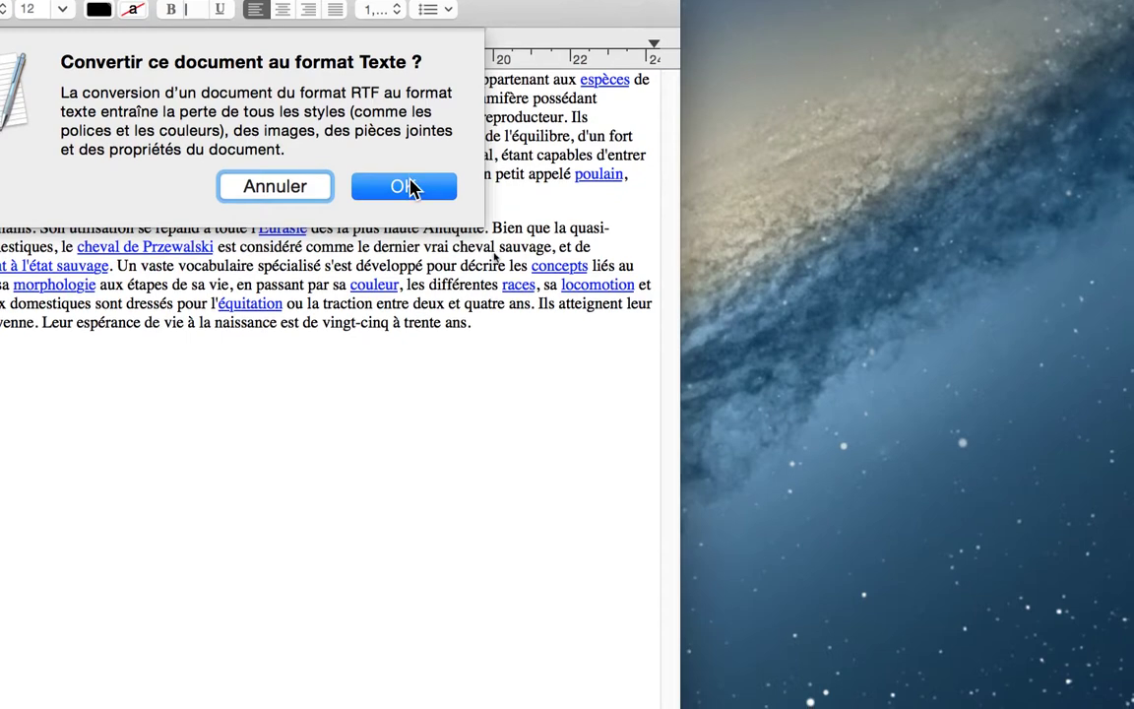
left_click(433, 196)
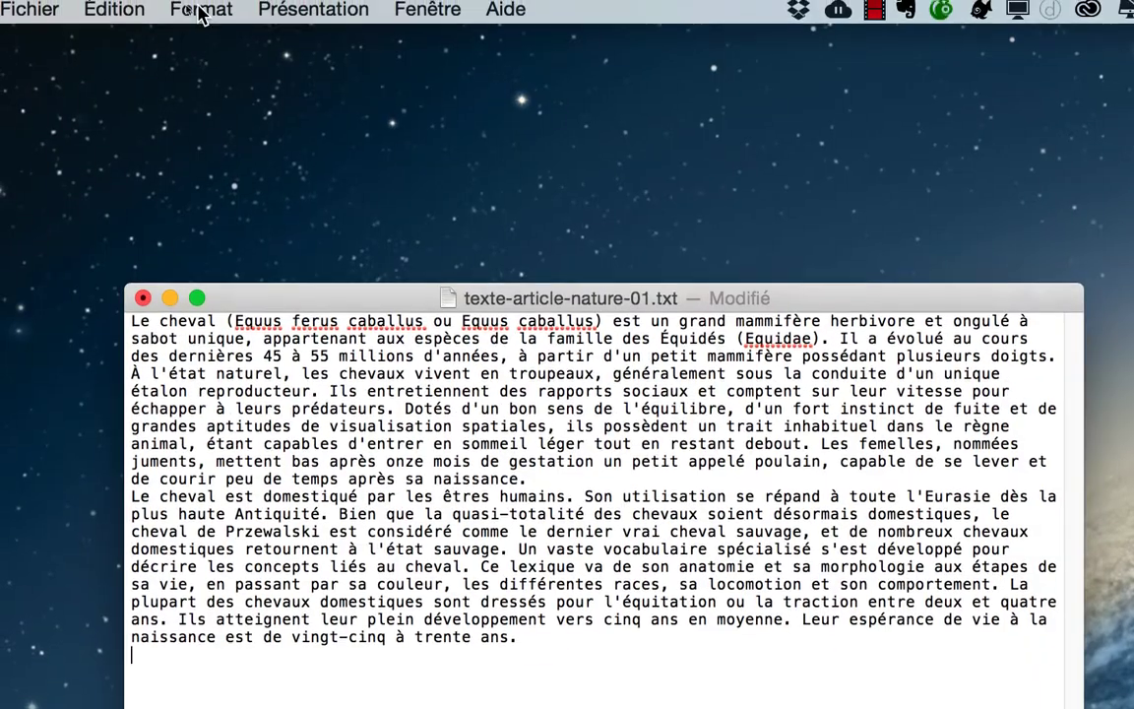
left_click(196, 12)
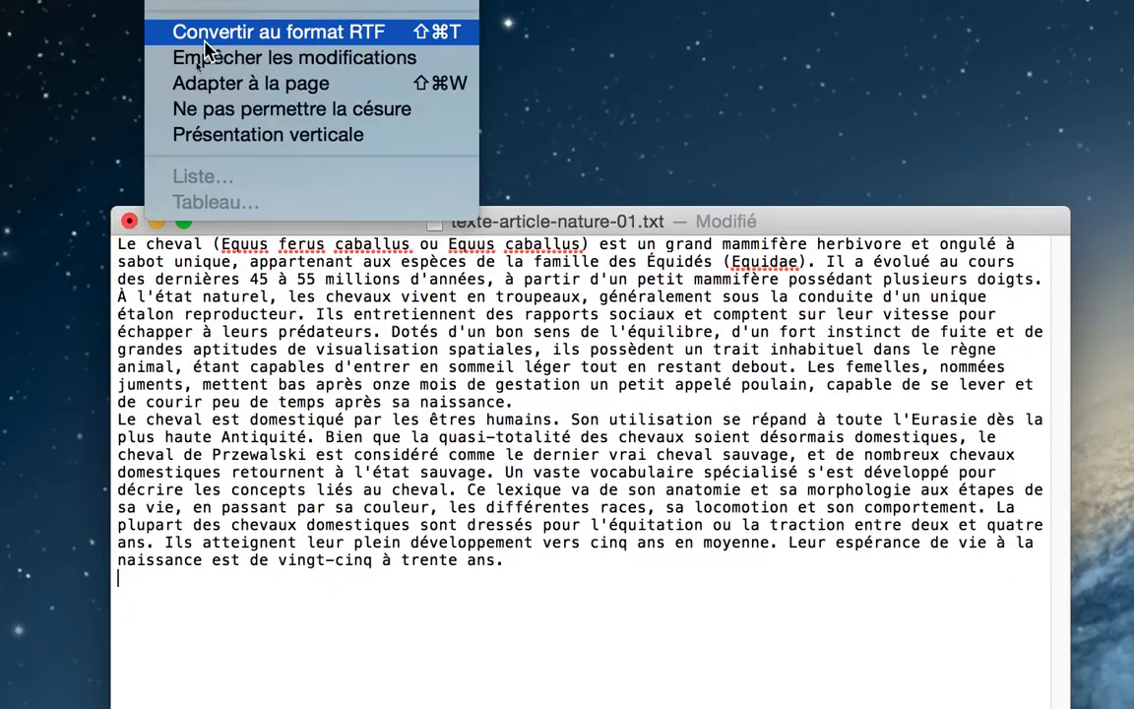
left_click(207, 35)
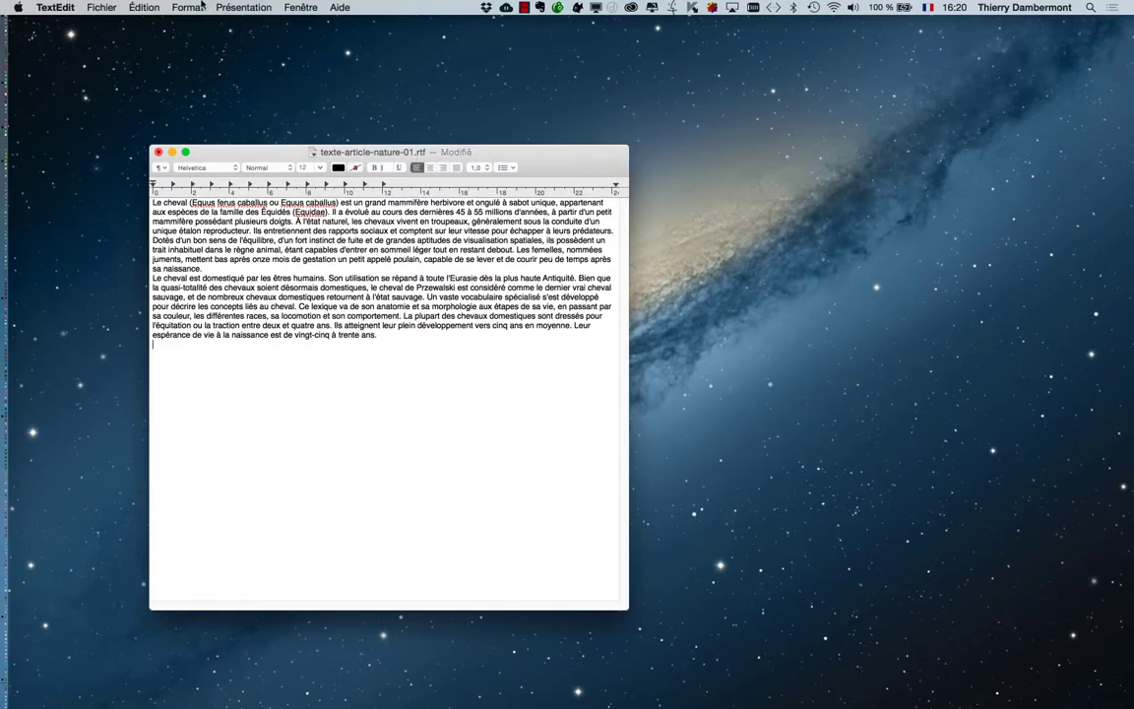
left_click(199, 7)
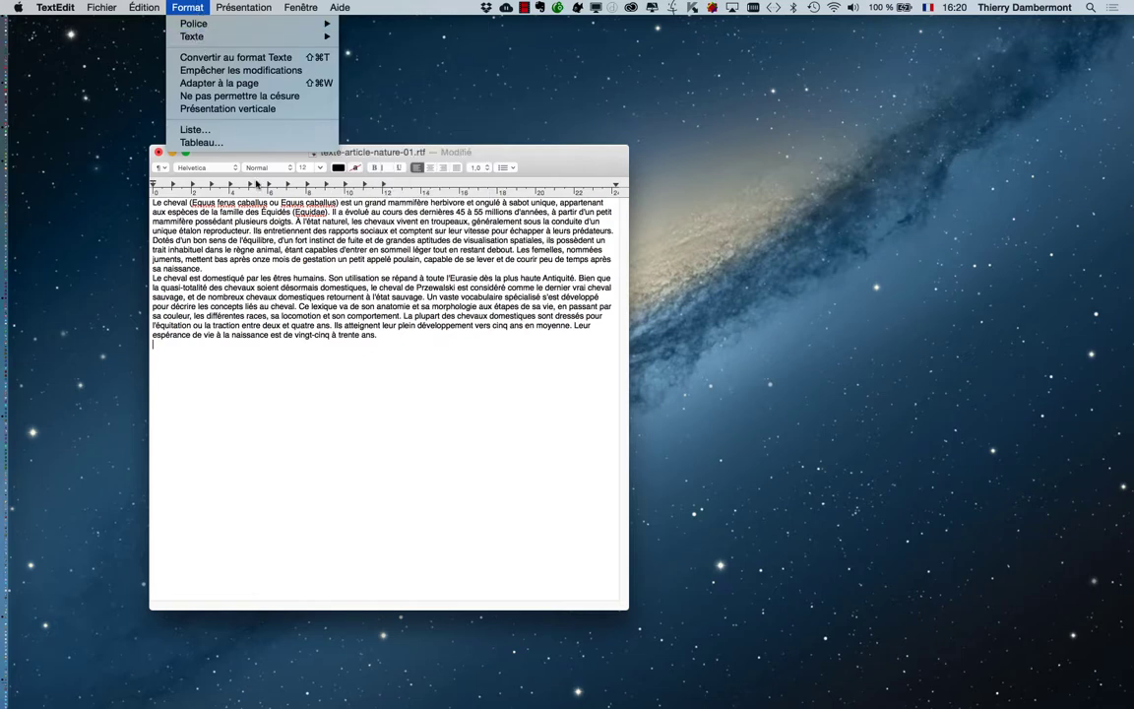
left_click(292, 228)
left_click(196, 7)
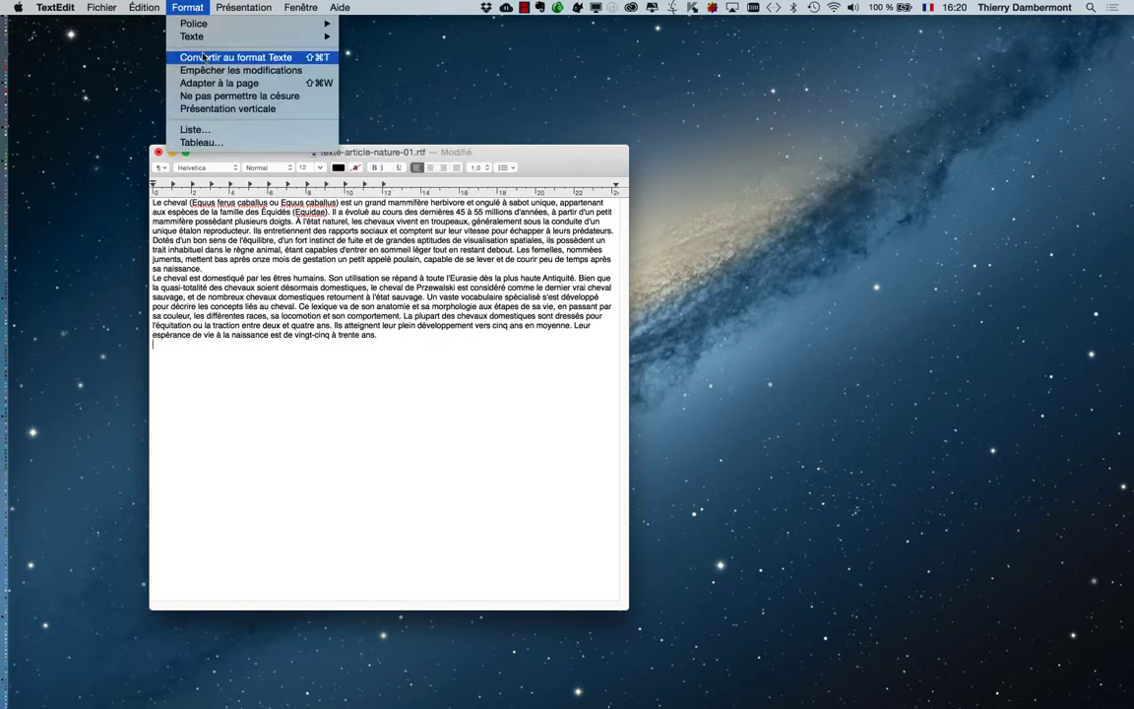
left_click(340, 233)
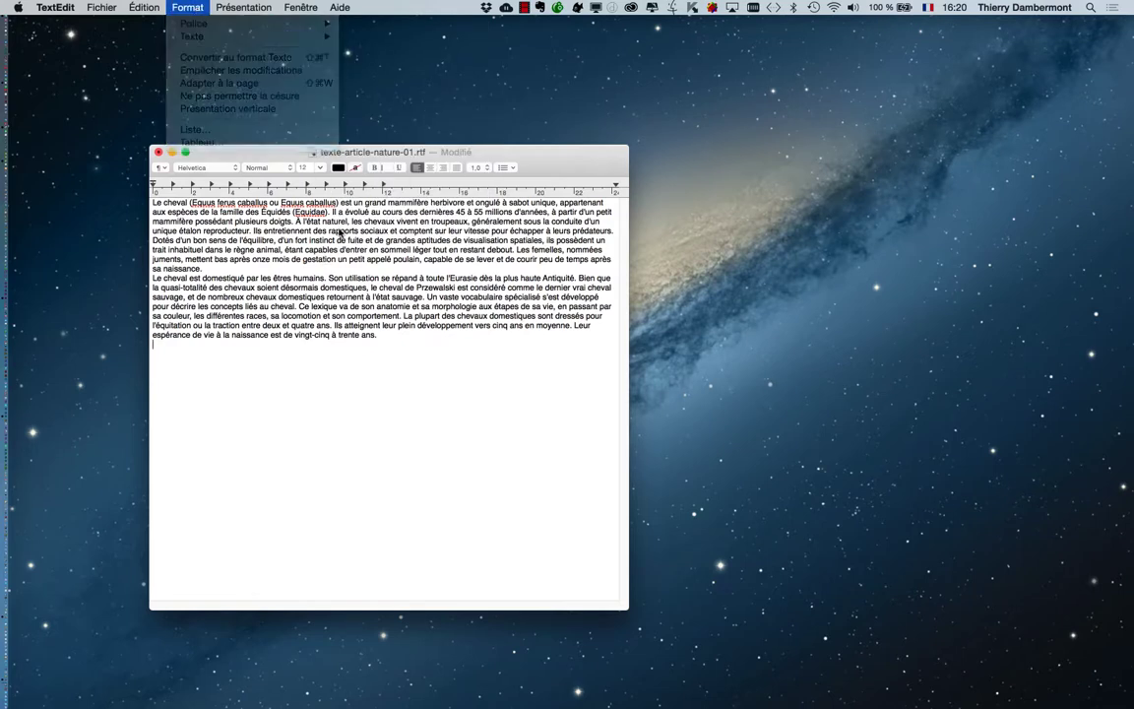
Save the unformatted horse article in texte-article-nature-01.rtf
left_click(101, 6)
left_click(117, 83)
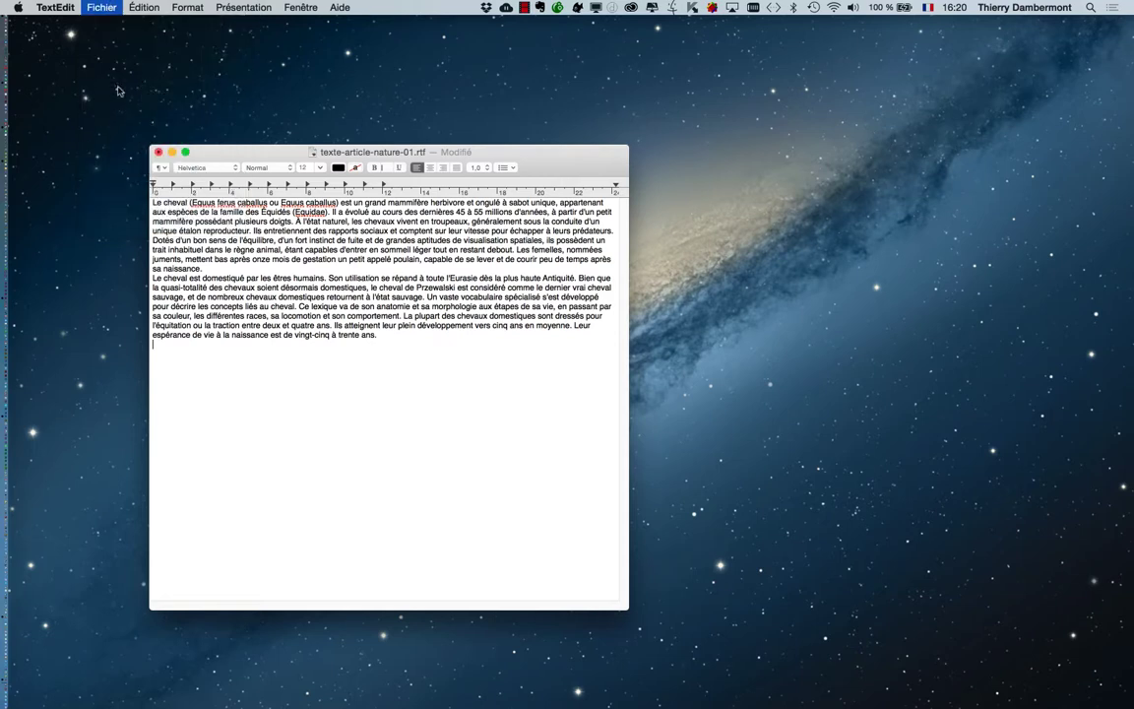
Switch to InDesign, update the modified link to texte-article-nature-01.rtf and enlarge the links list to show its full link information
key("super+Tab")
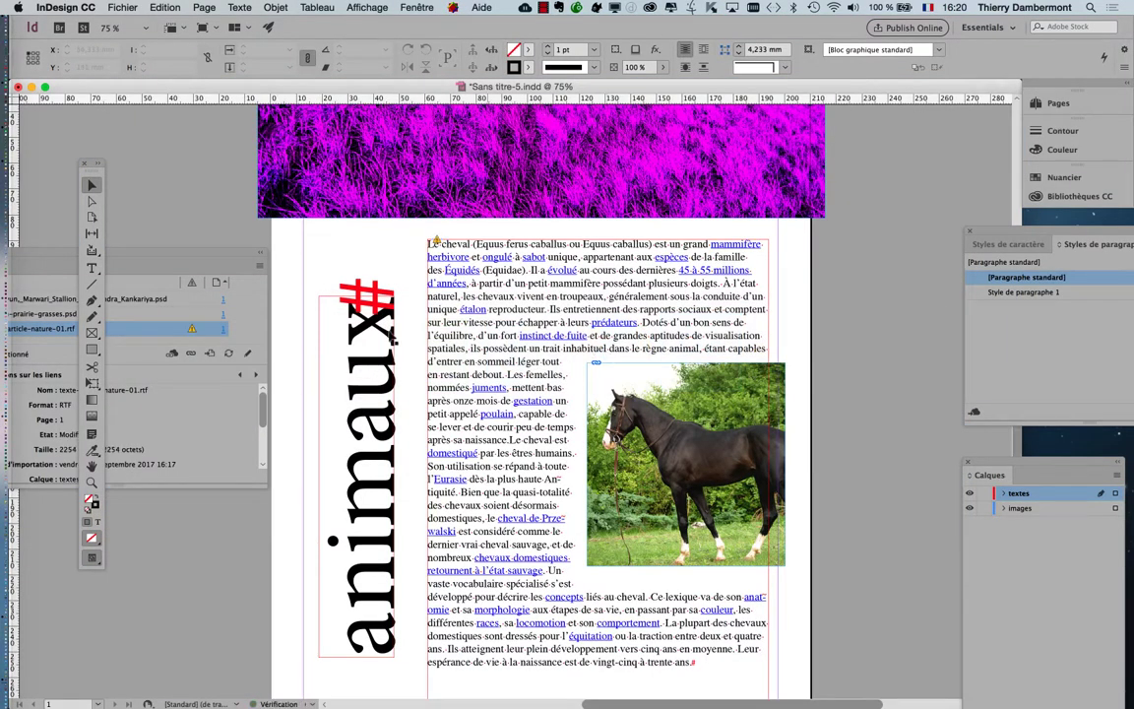
left_click_drag(170, 254, 239, 128)
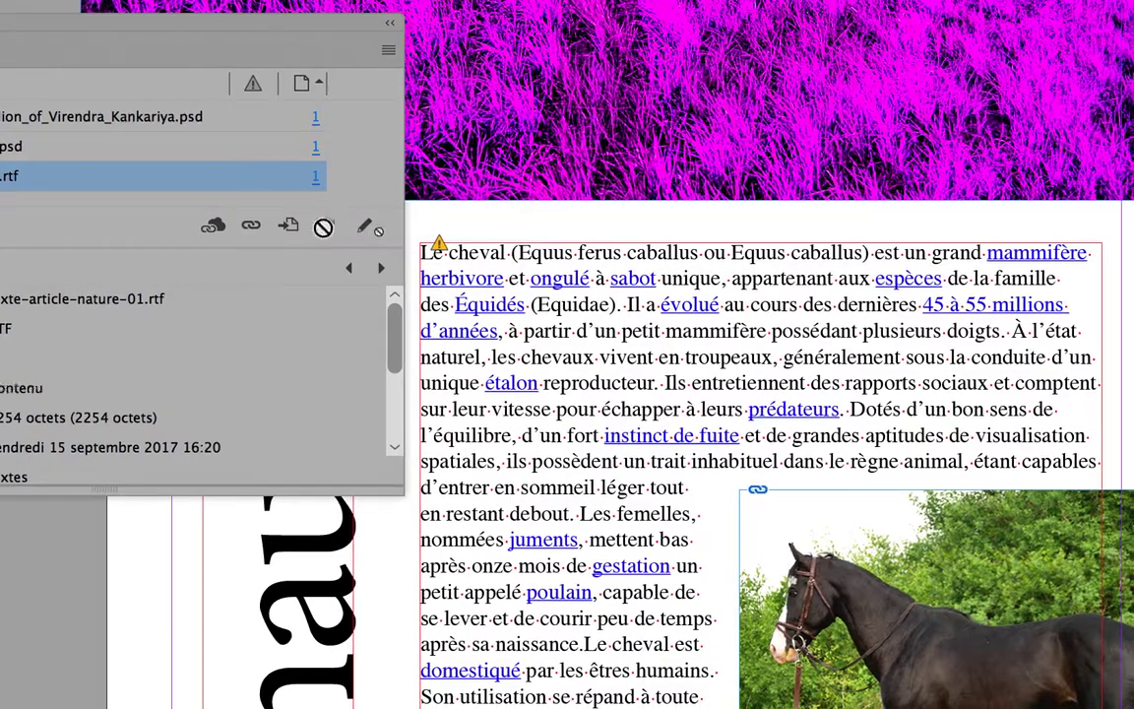
left_click(327, 228)
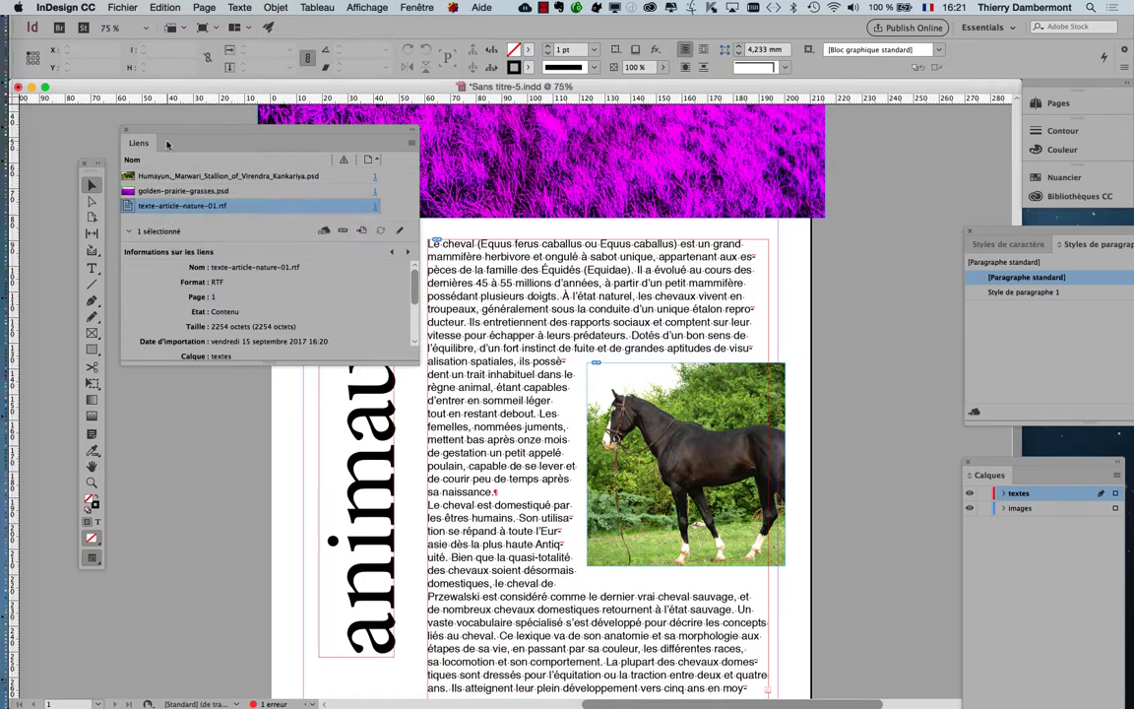
left_click_drag(163, 131, 176, 148)
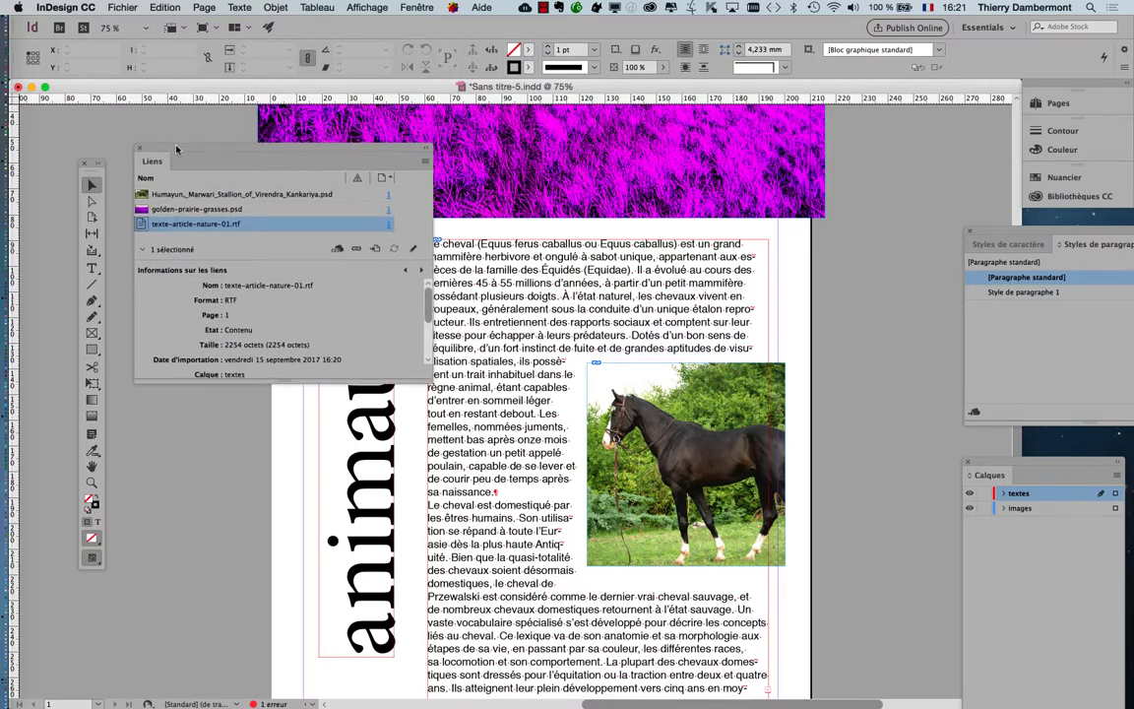
double_click(176, 149)
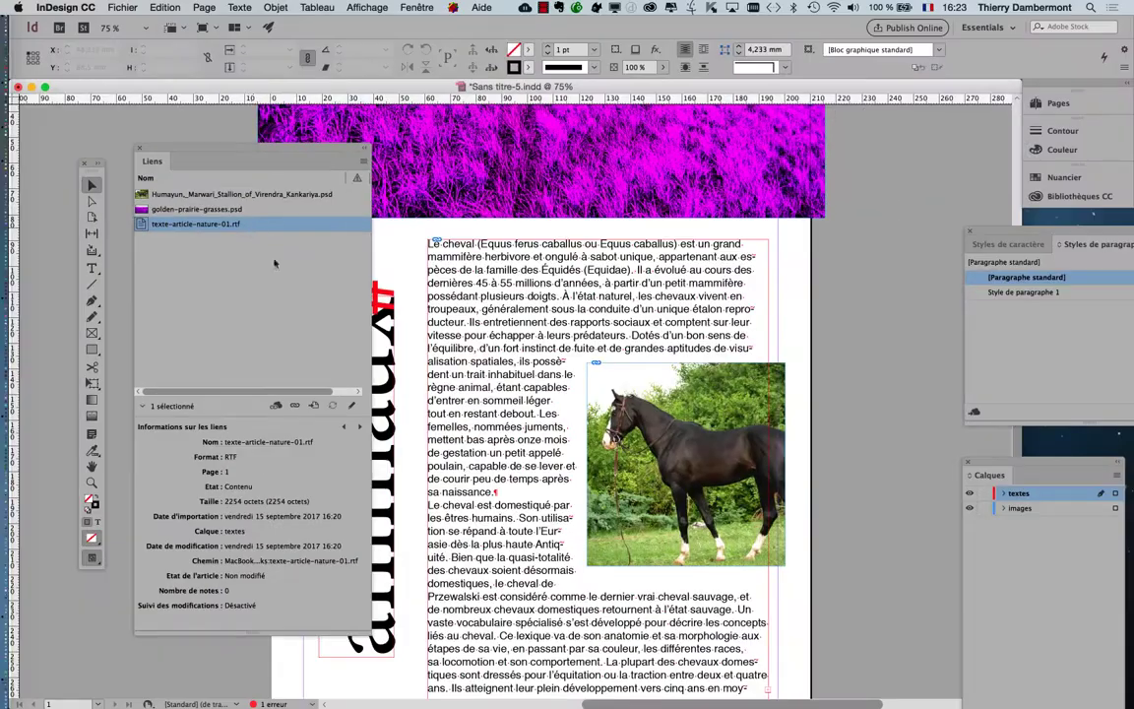
Return to the horse article in TextEdit and hide all other applications
key("super+Tab")
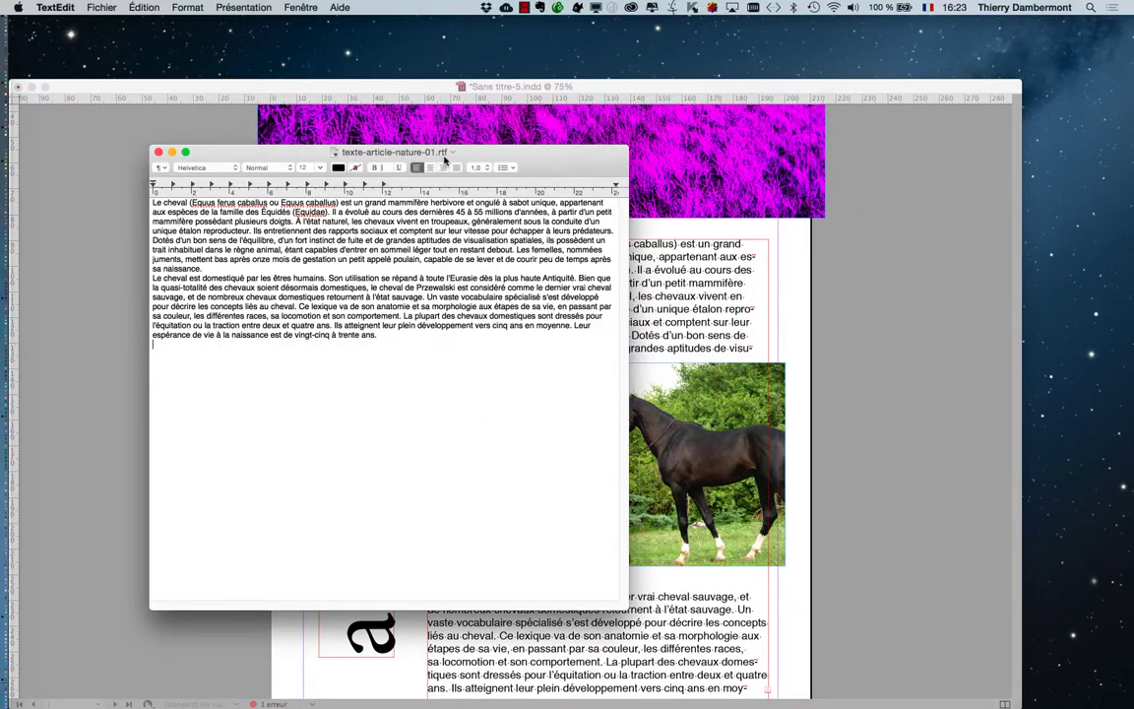
key("alt+super+h")
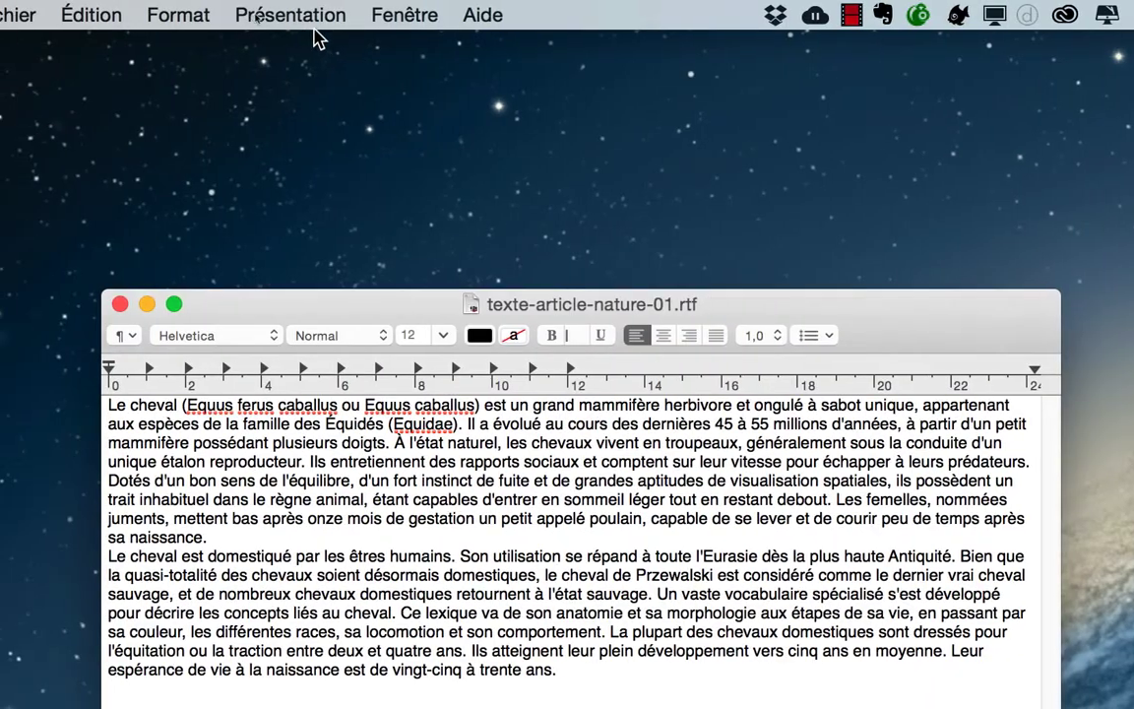
left_click(266, 16)
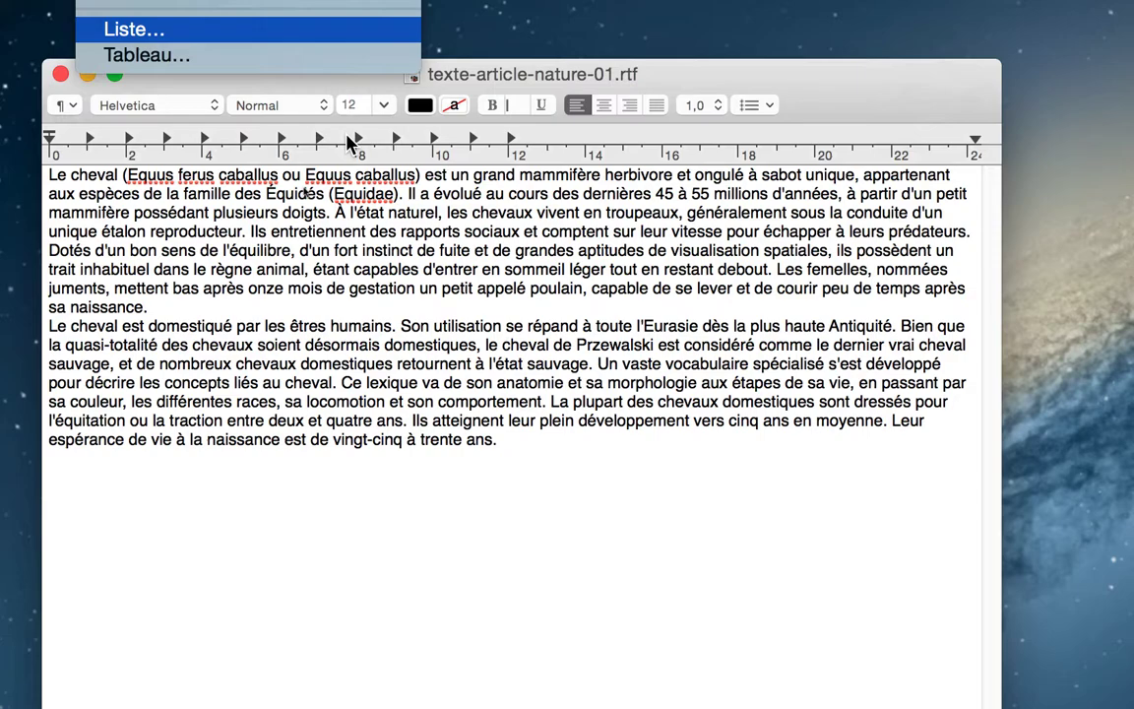
left_click(433, 339)
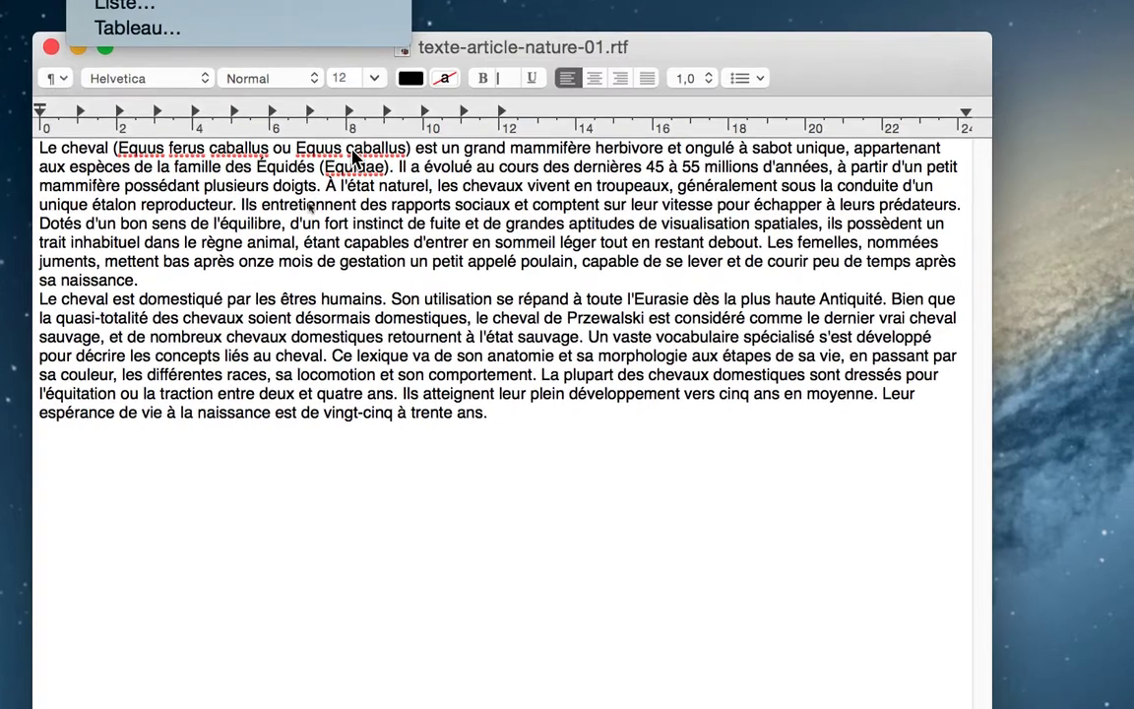
left_click(350, 149)
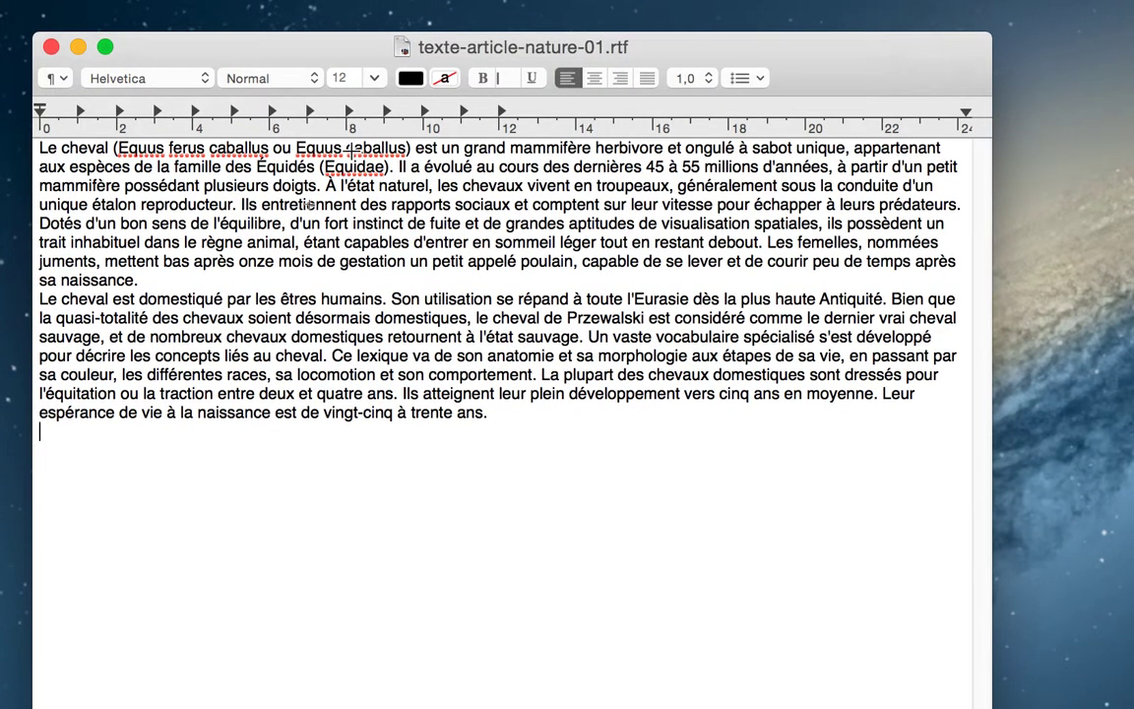